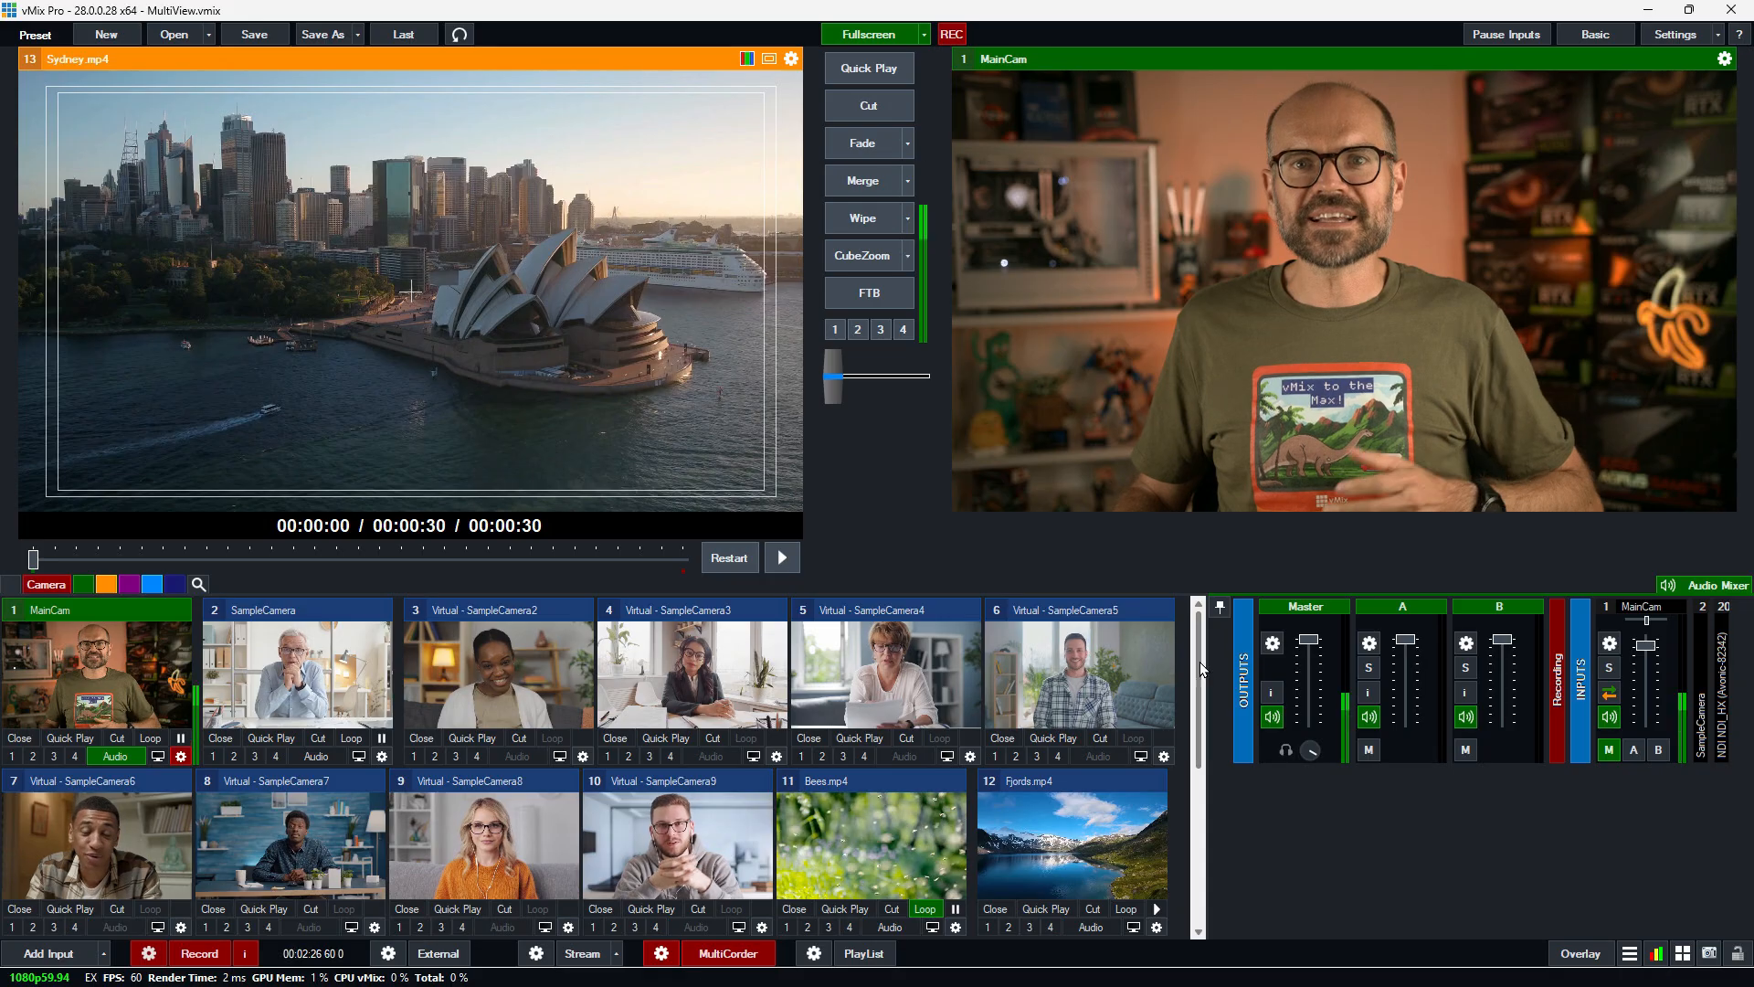
Set the source of Fullscreen 1 to MultiView in the Outputs / NDI / SRT settings
left_click_drag(1199, 662, 1202, 778)
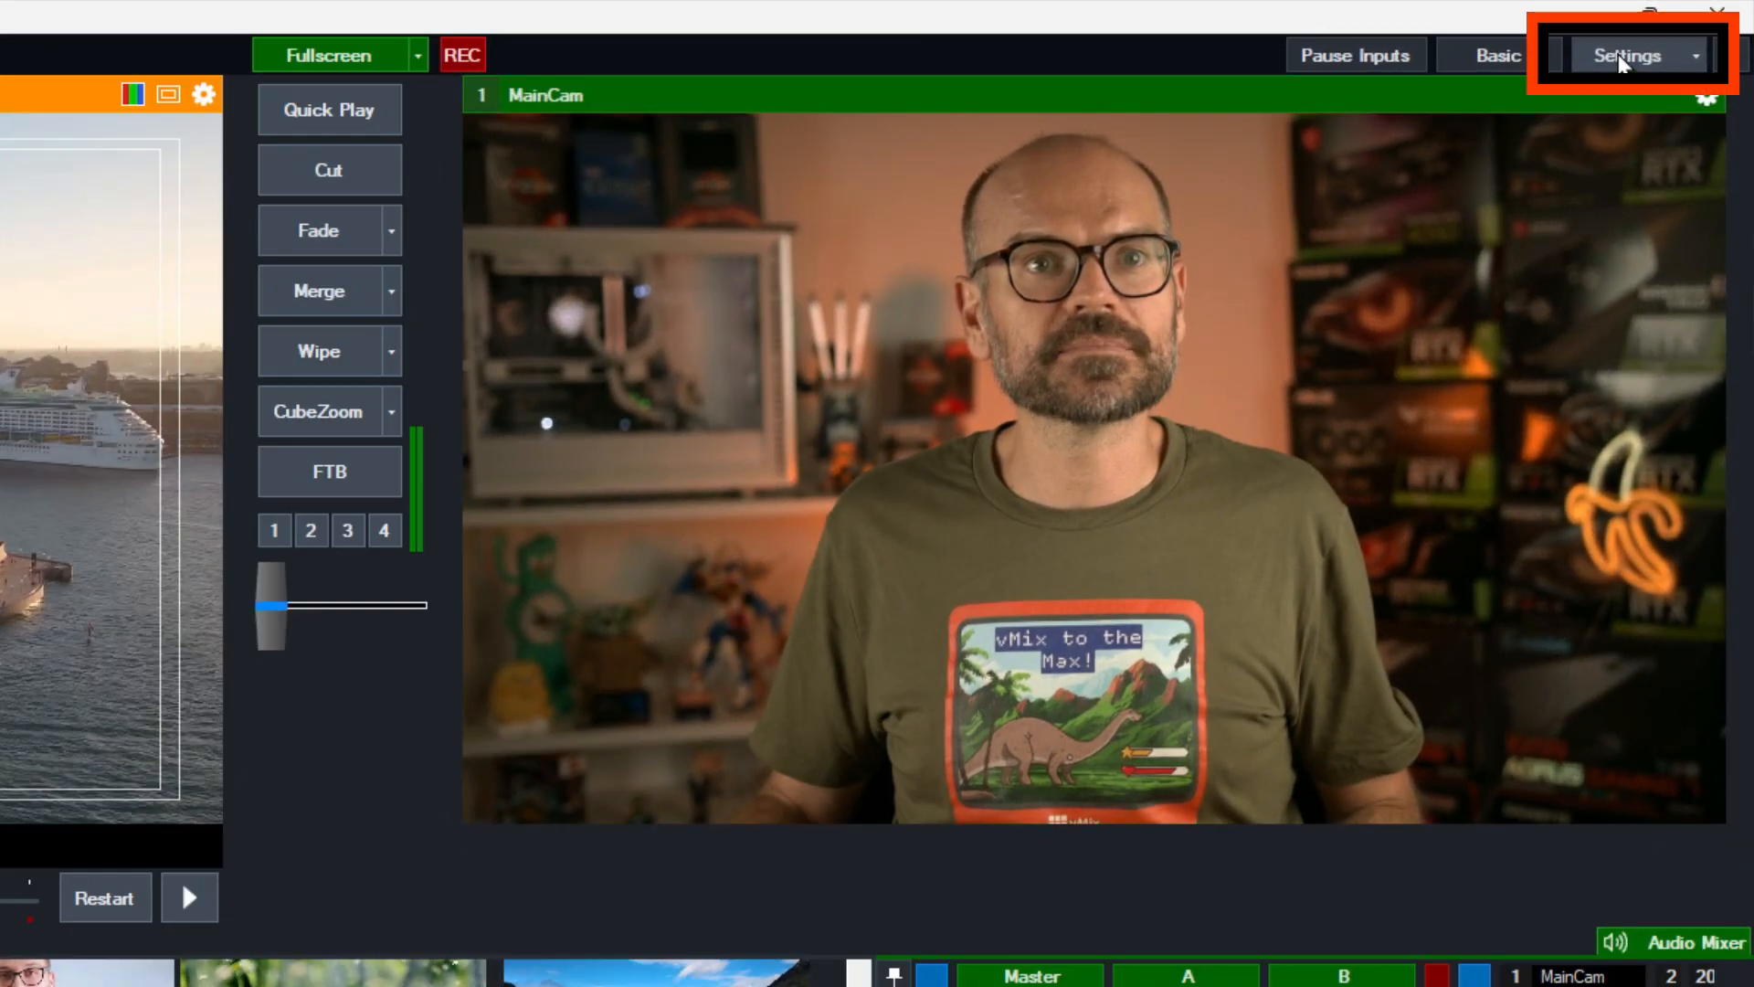
left_click(1675, 33)
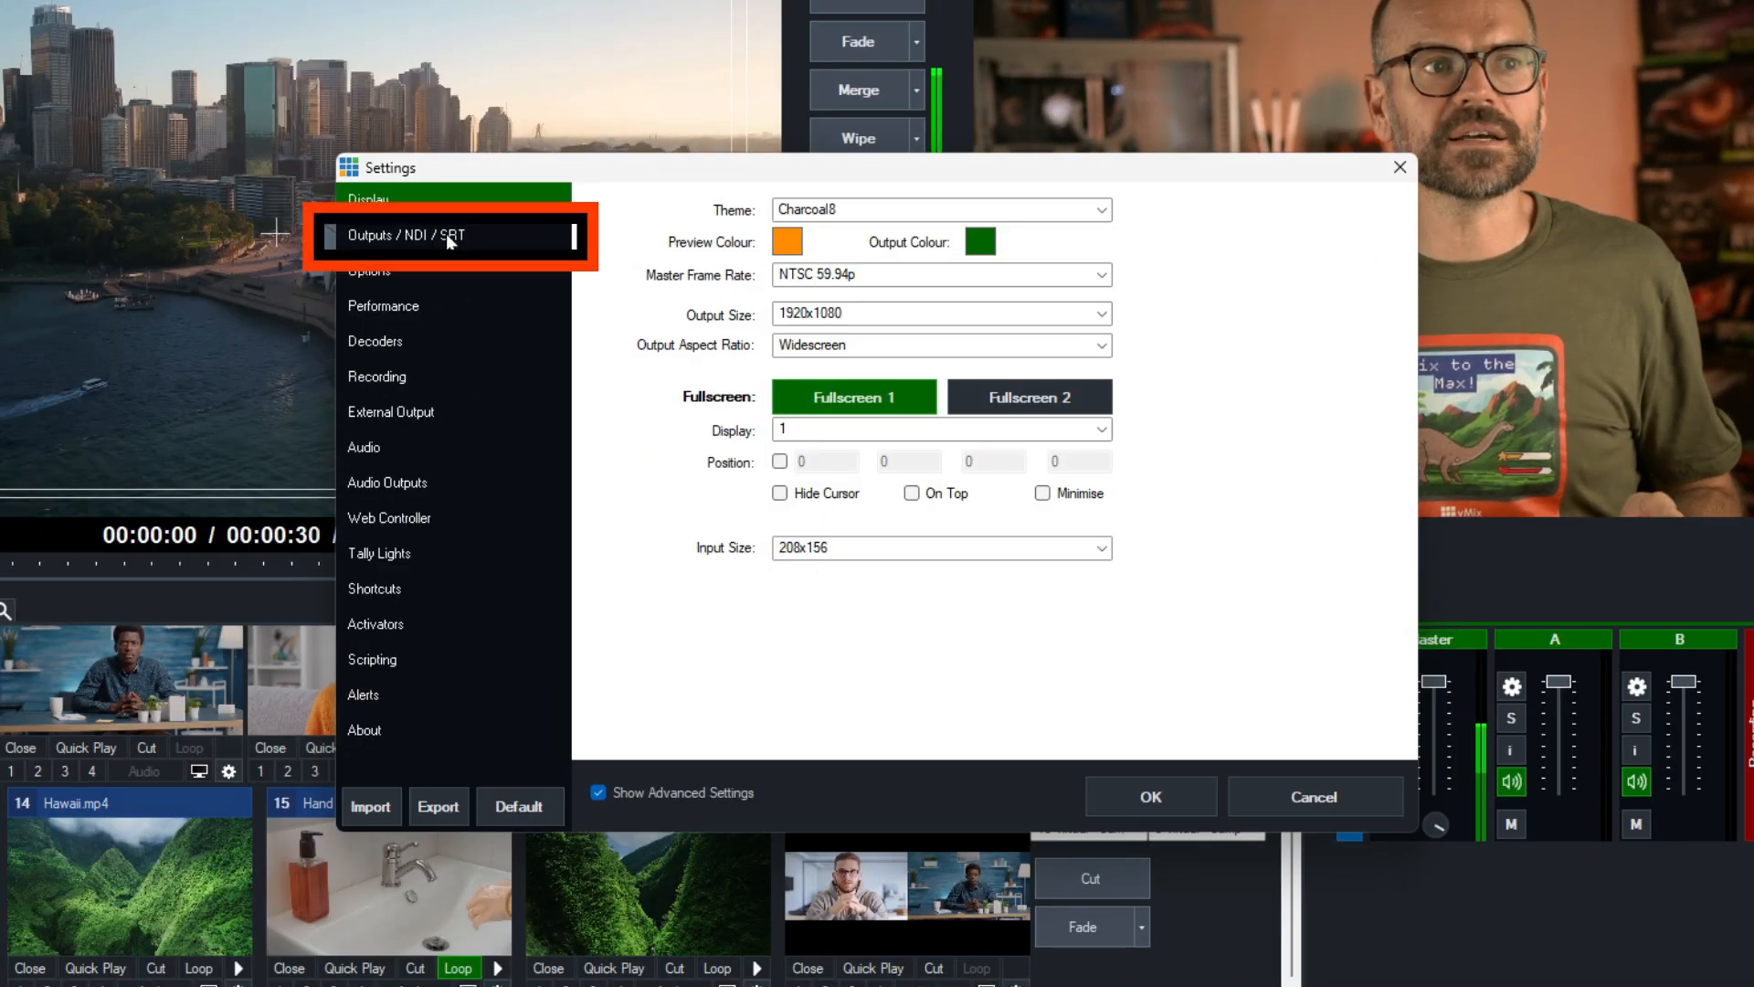
left_click(446, 233)
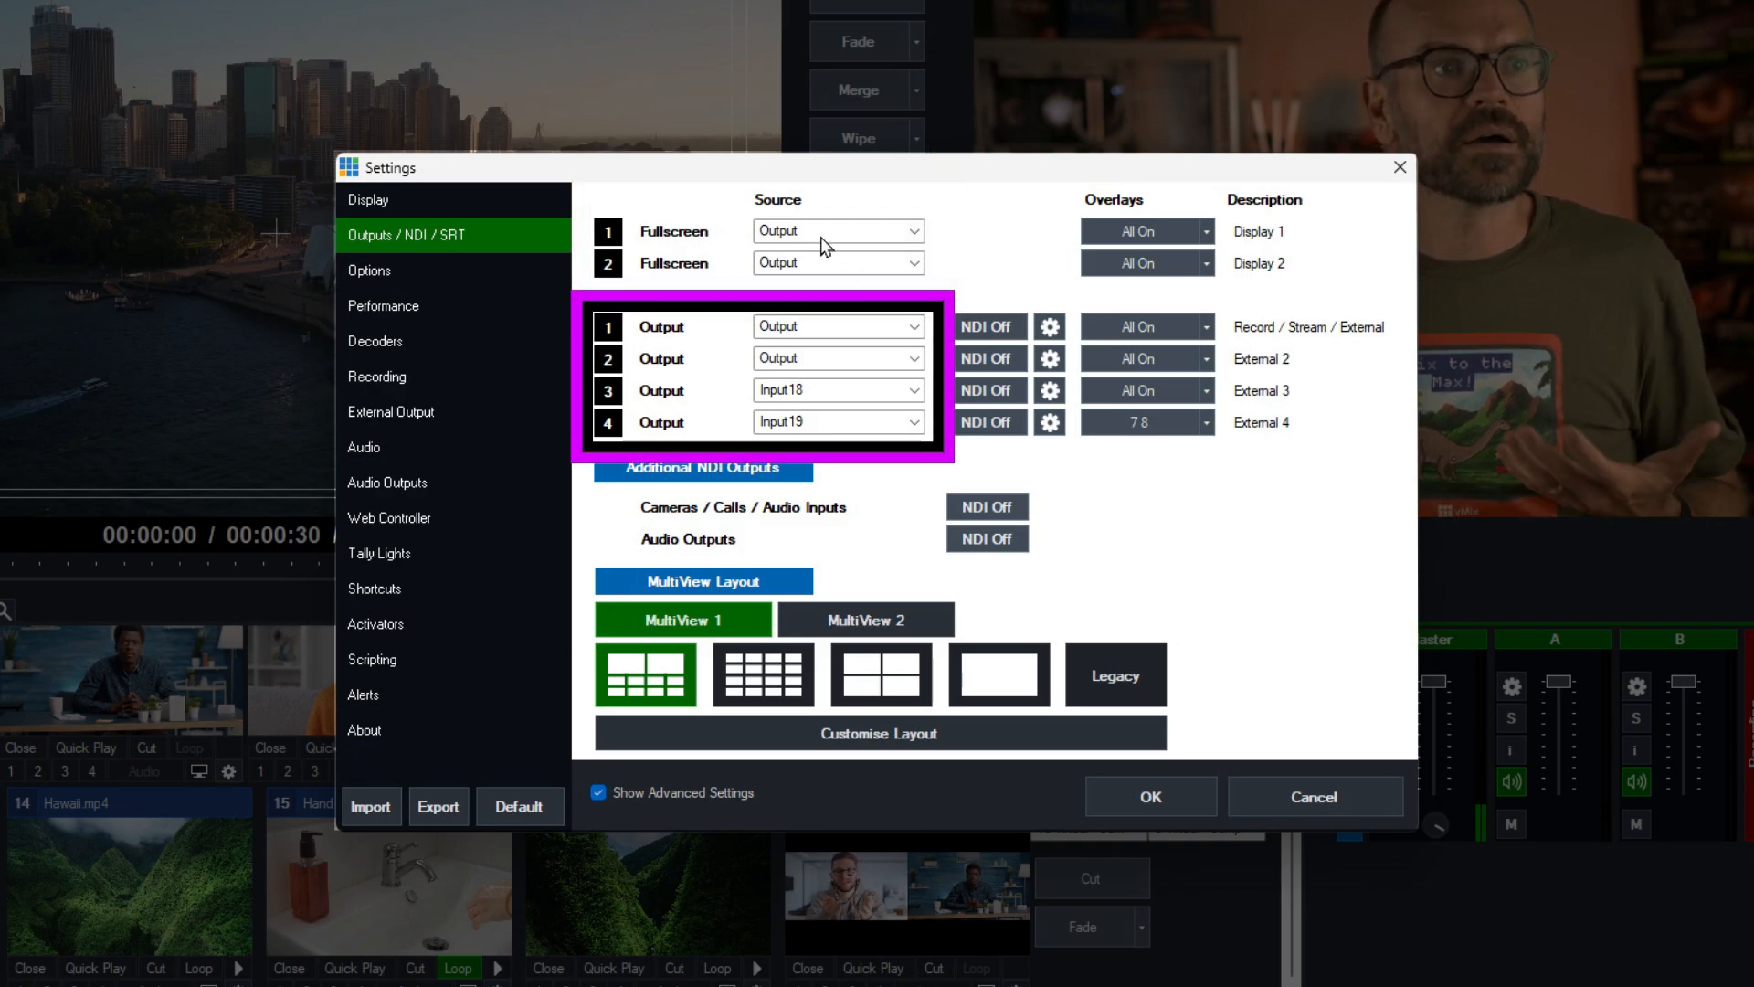
left_click(859, 235)
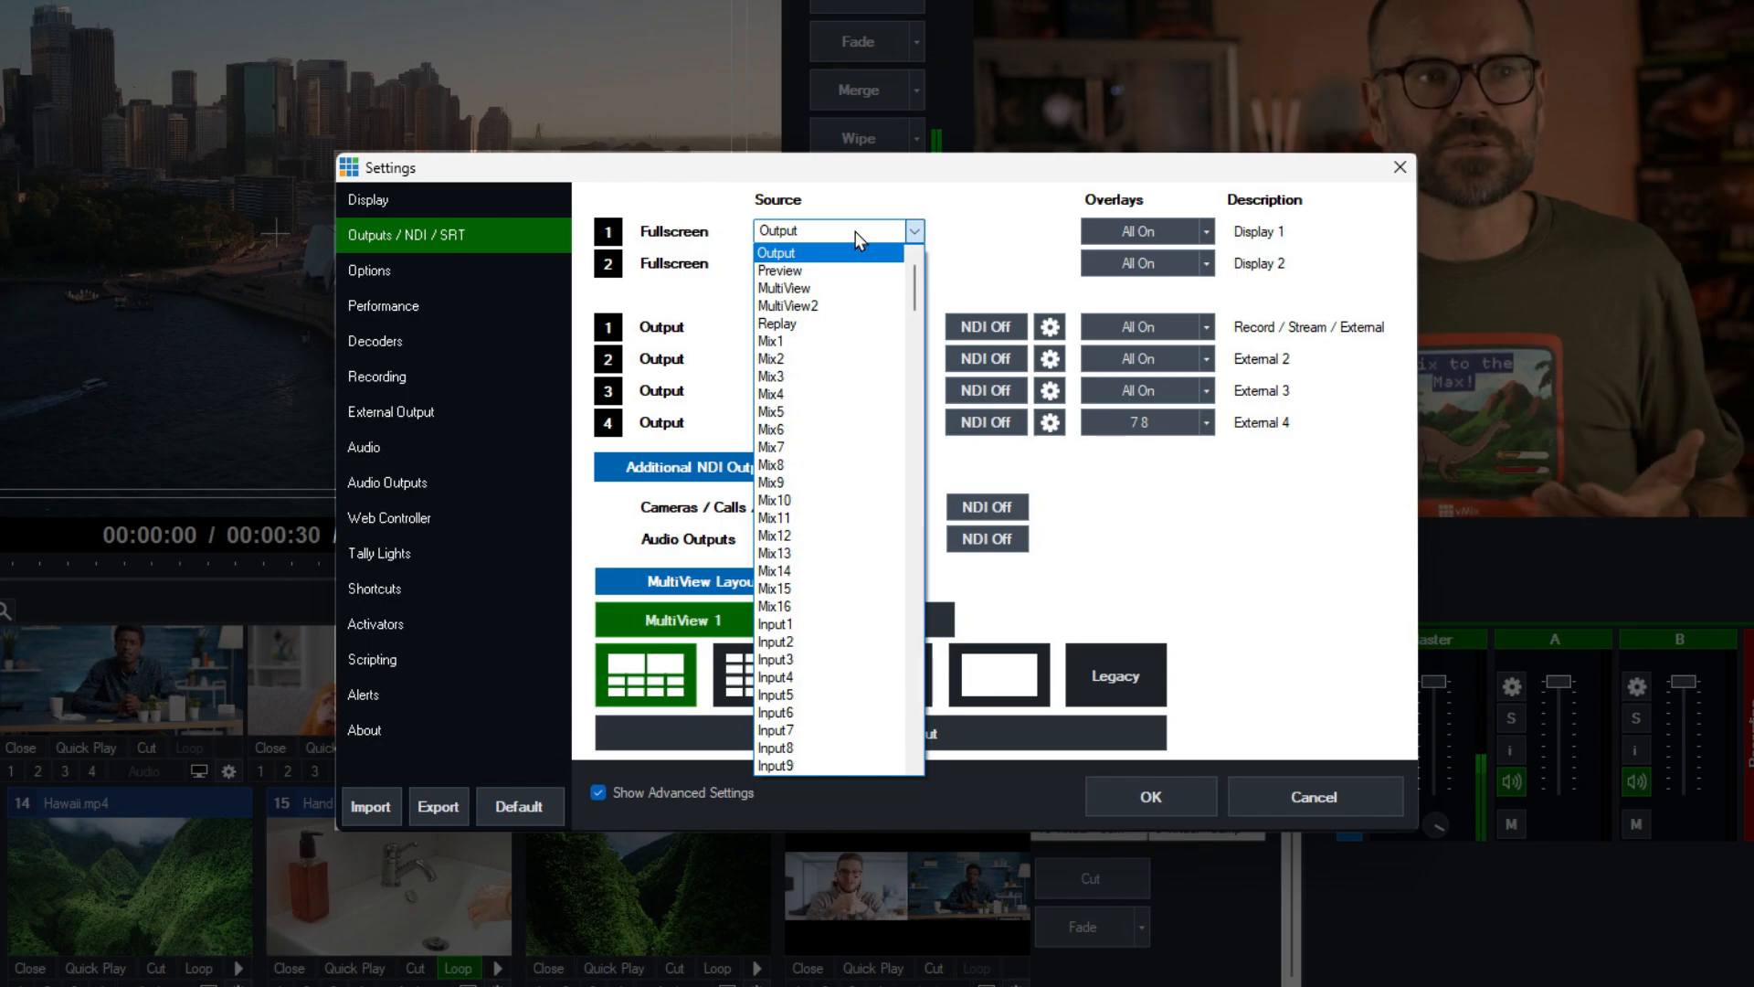
left_click(852, 287)
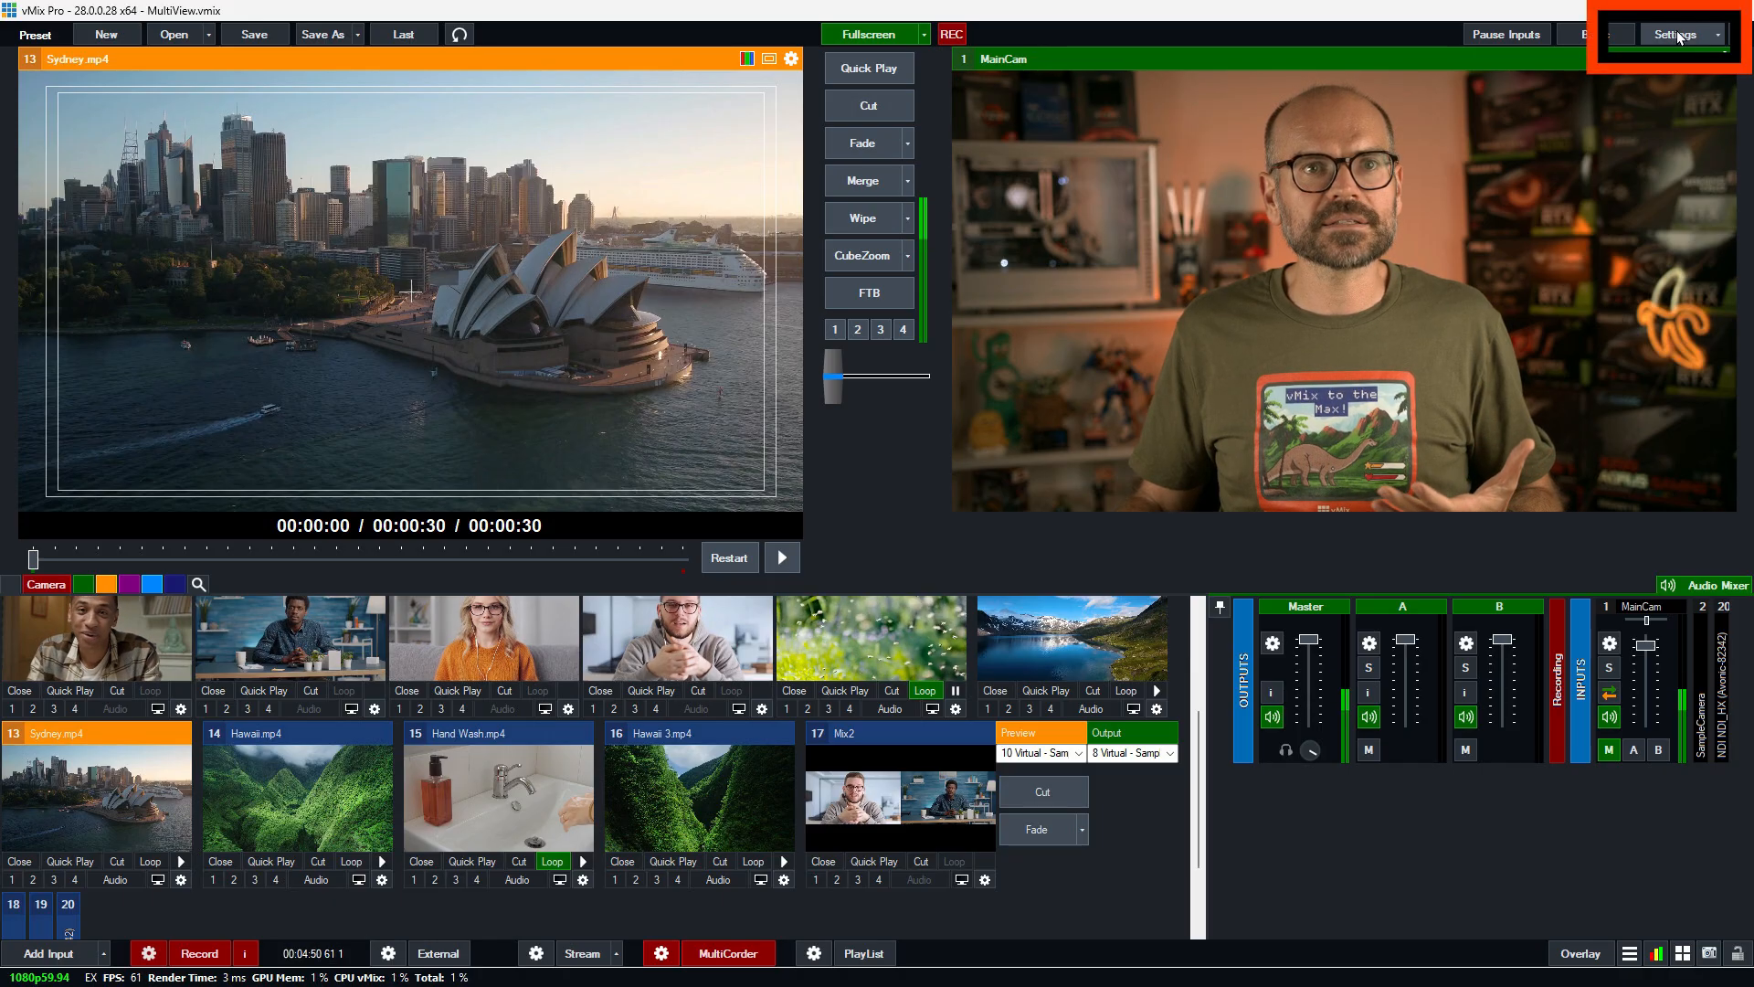
Open the layout customisation for MultiView 1 in the Outputs / NDI / SRT settings
left_click(1678, 37)
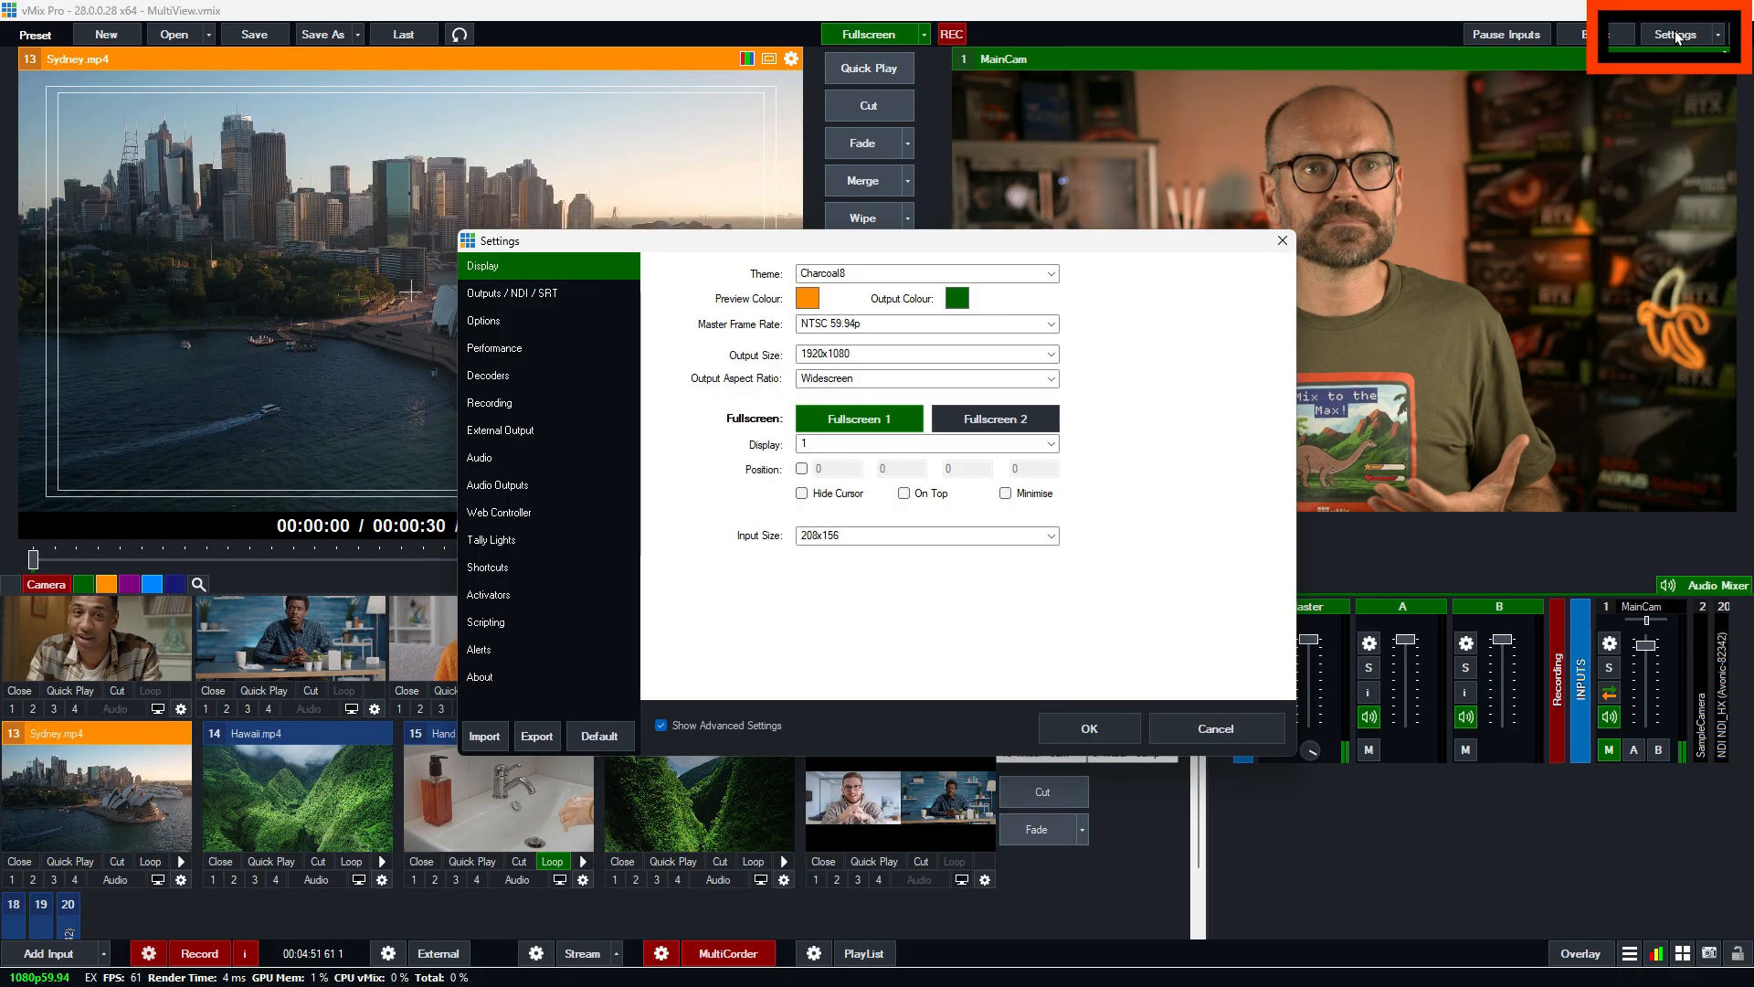
left_click(541, 293)
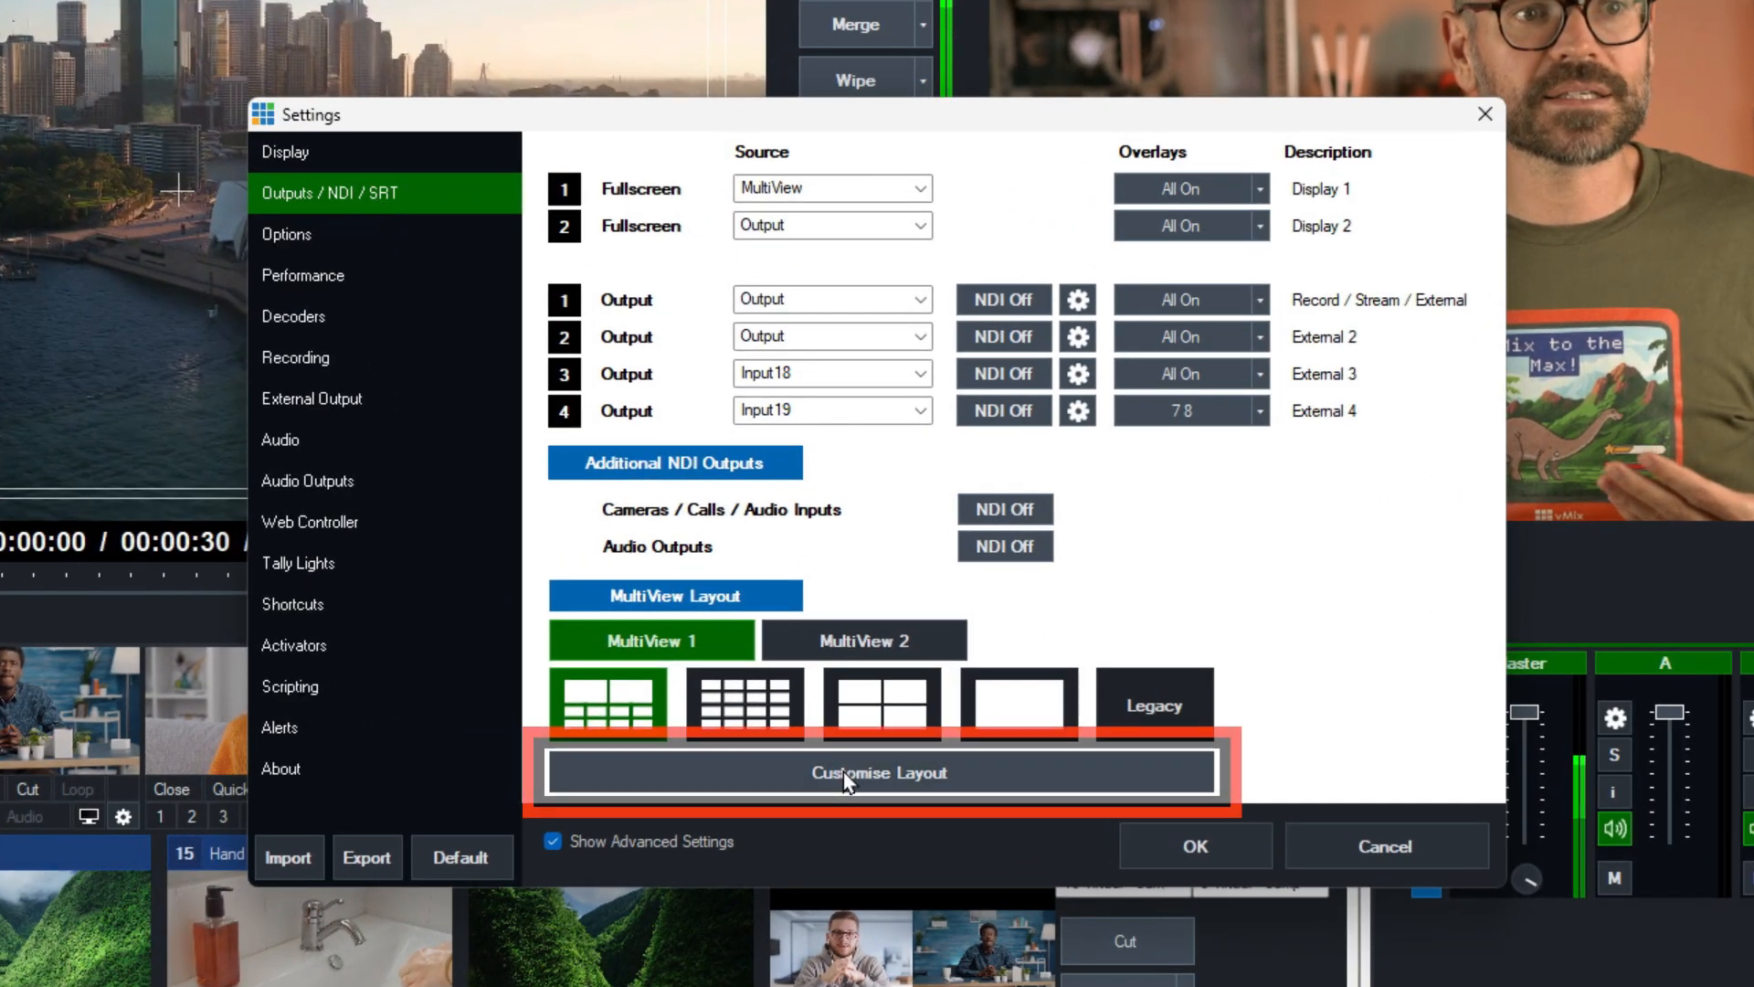
left_click(845, 775)
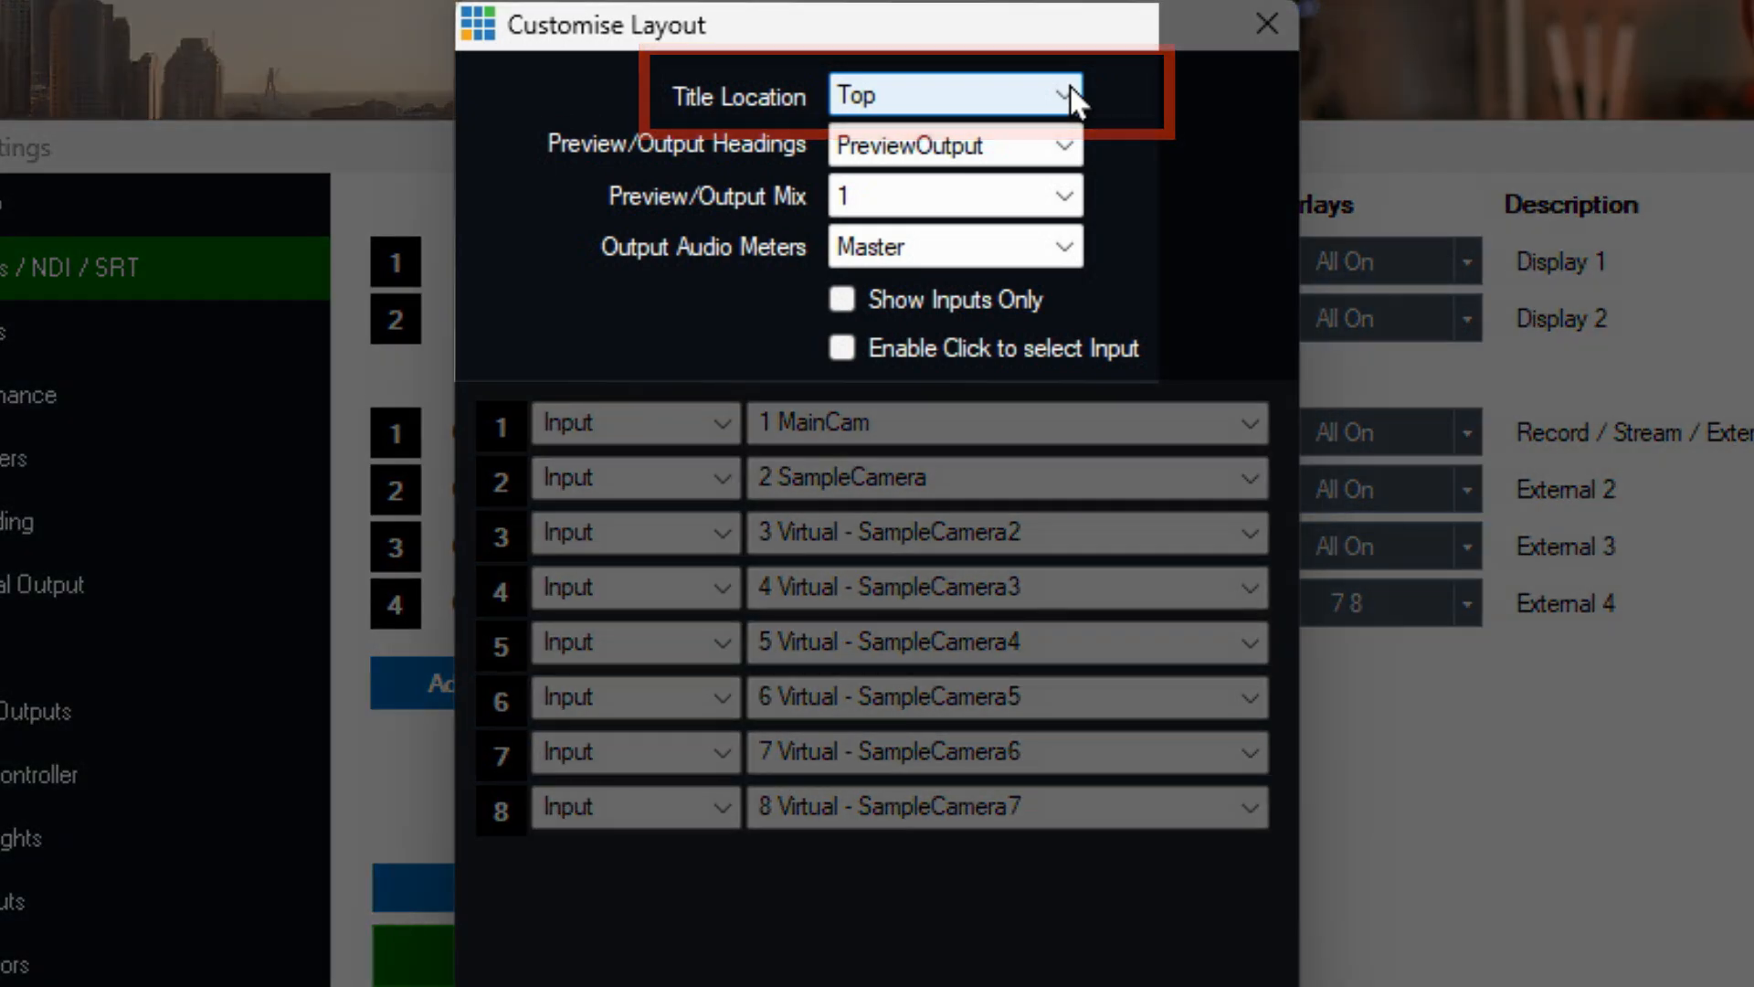
Set the MultiView 1 title location to Bottom and the Preview/Output headings to Input
left_click(1069, 95)
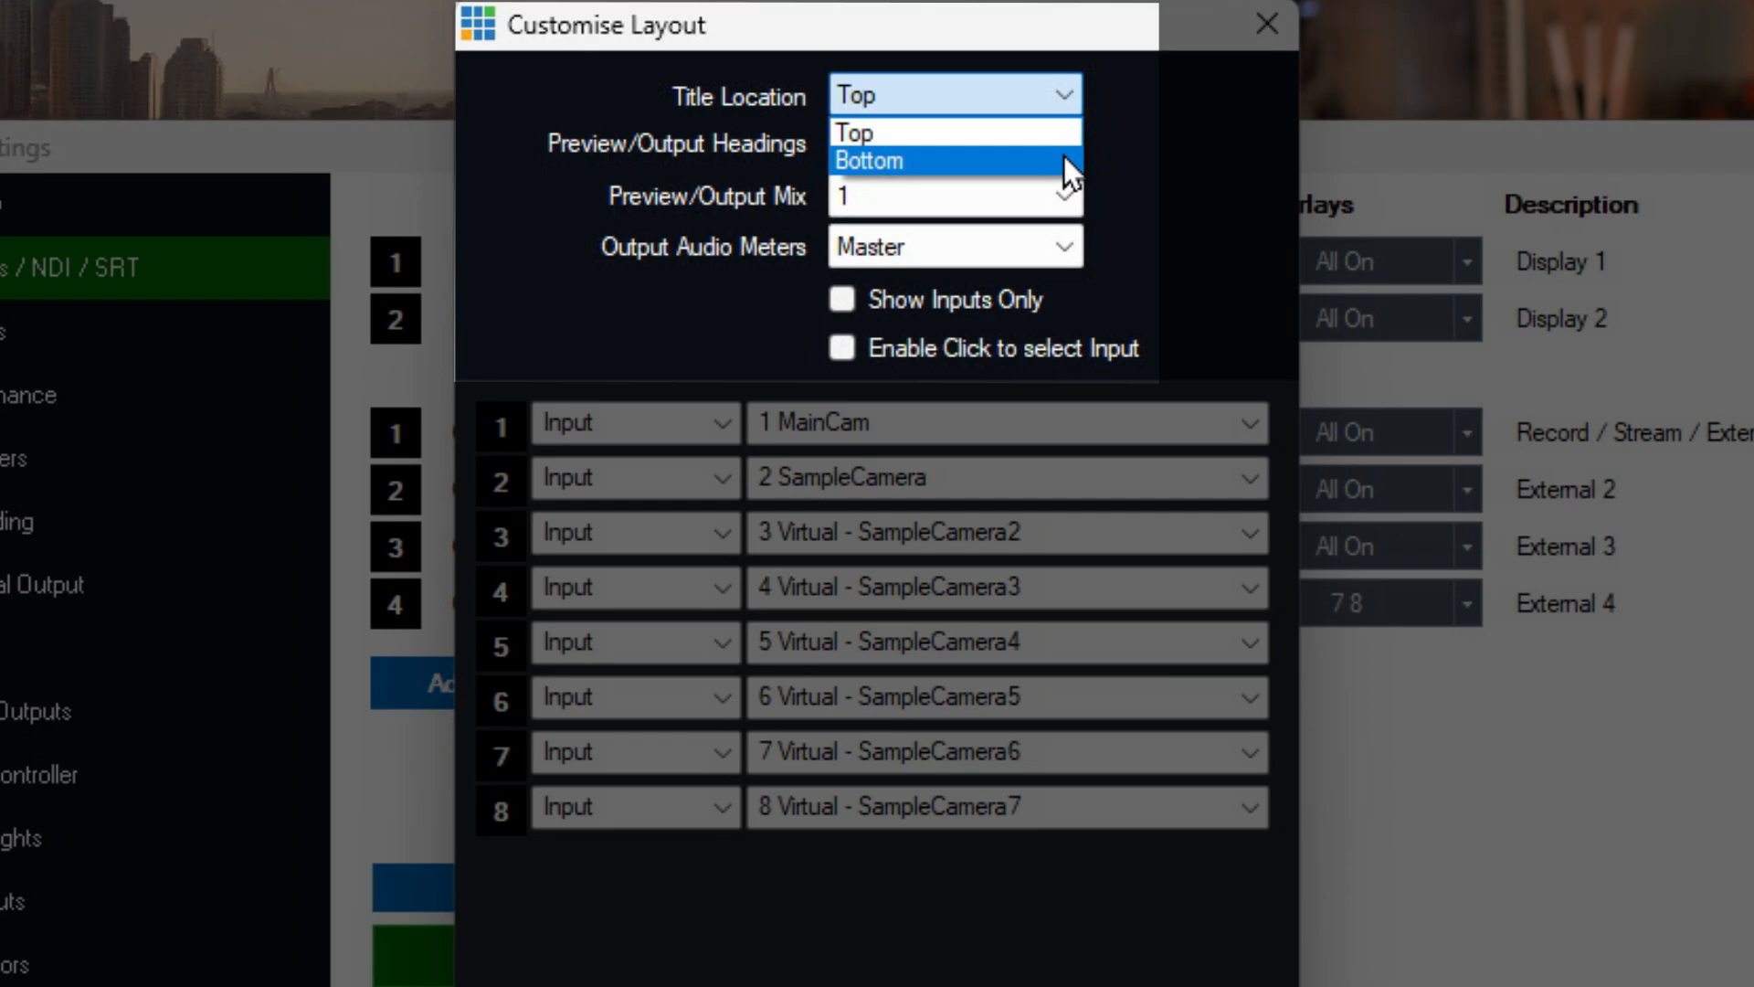
left_click(1063, 160)
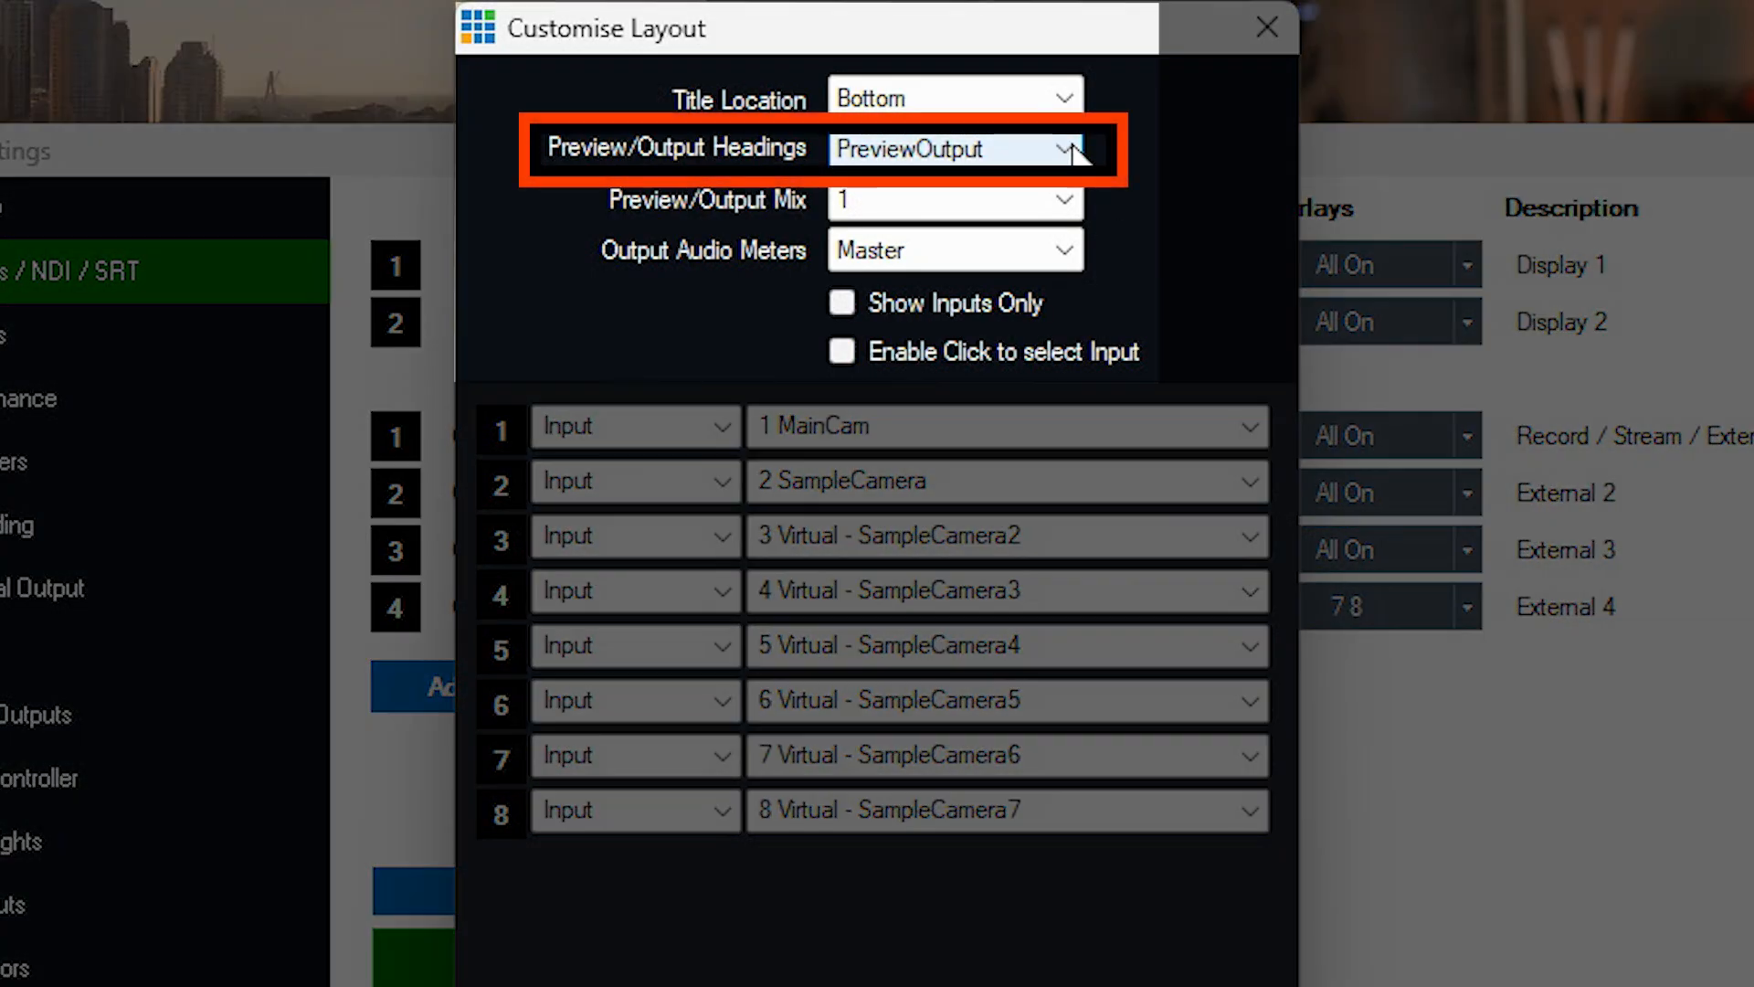
left_click(1075, 156)
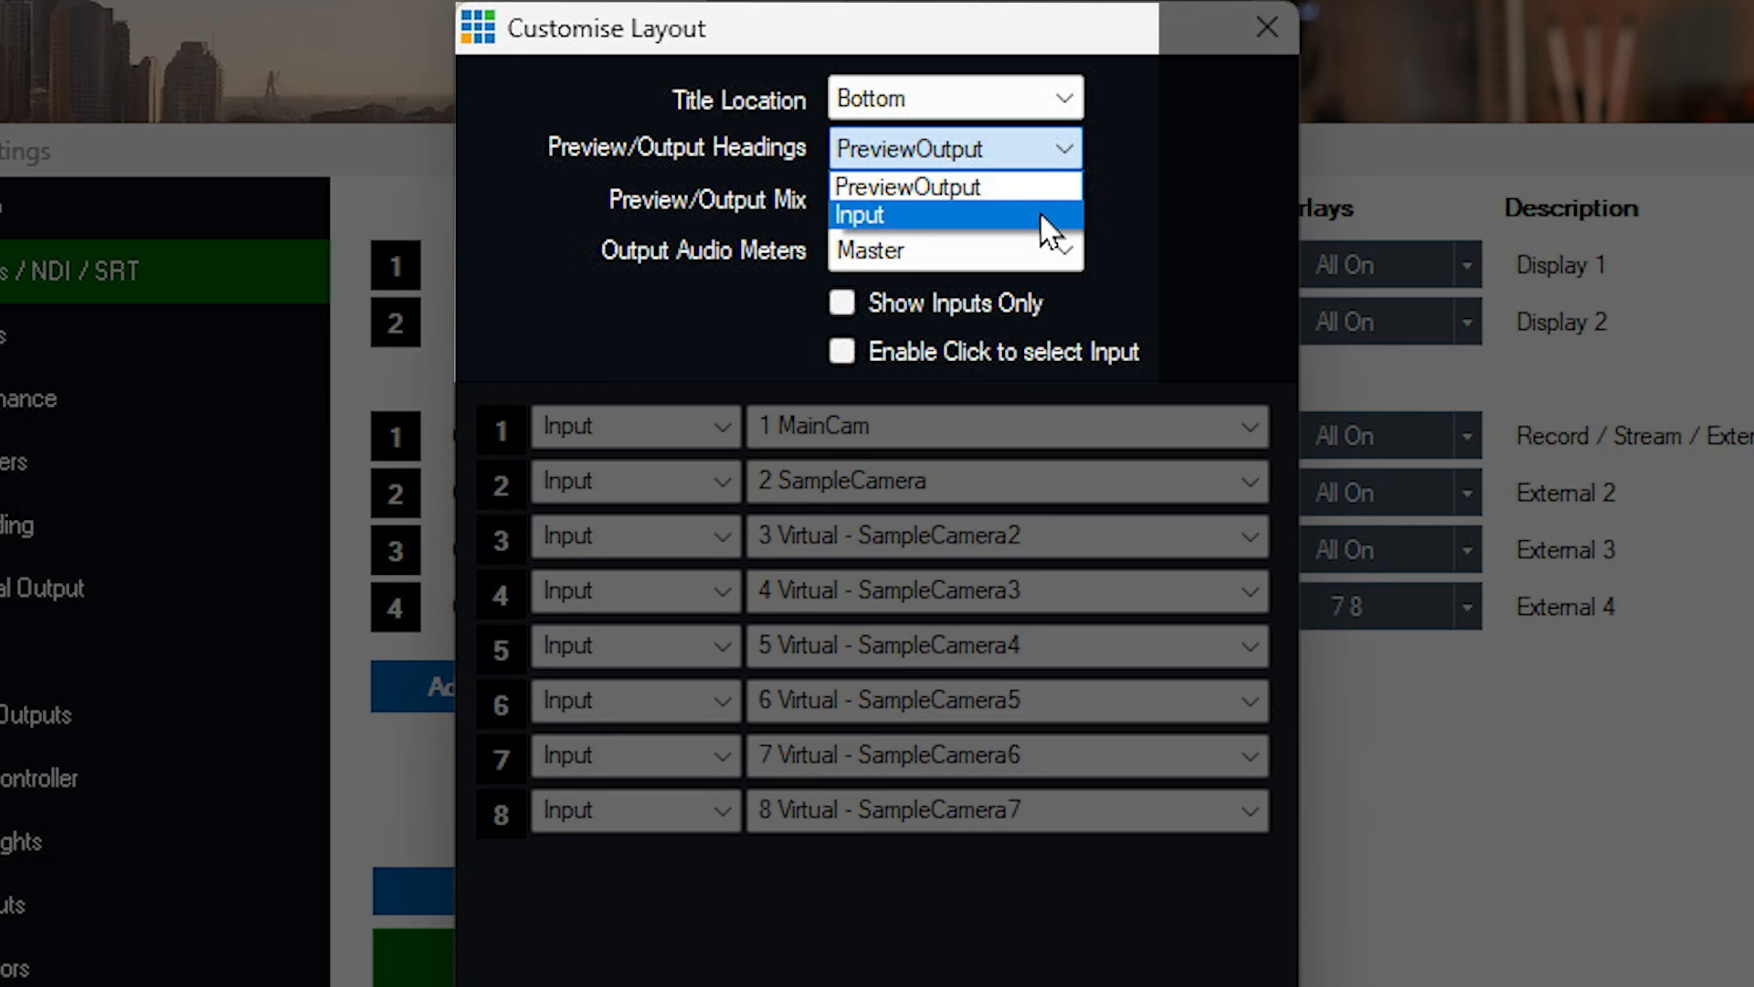
left_click(1048, 233)
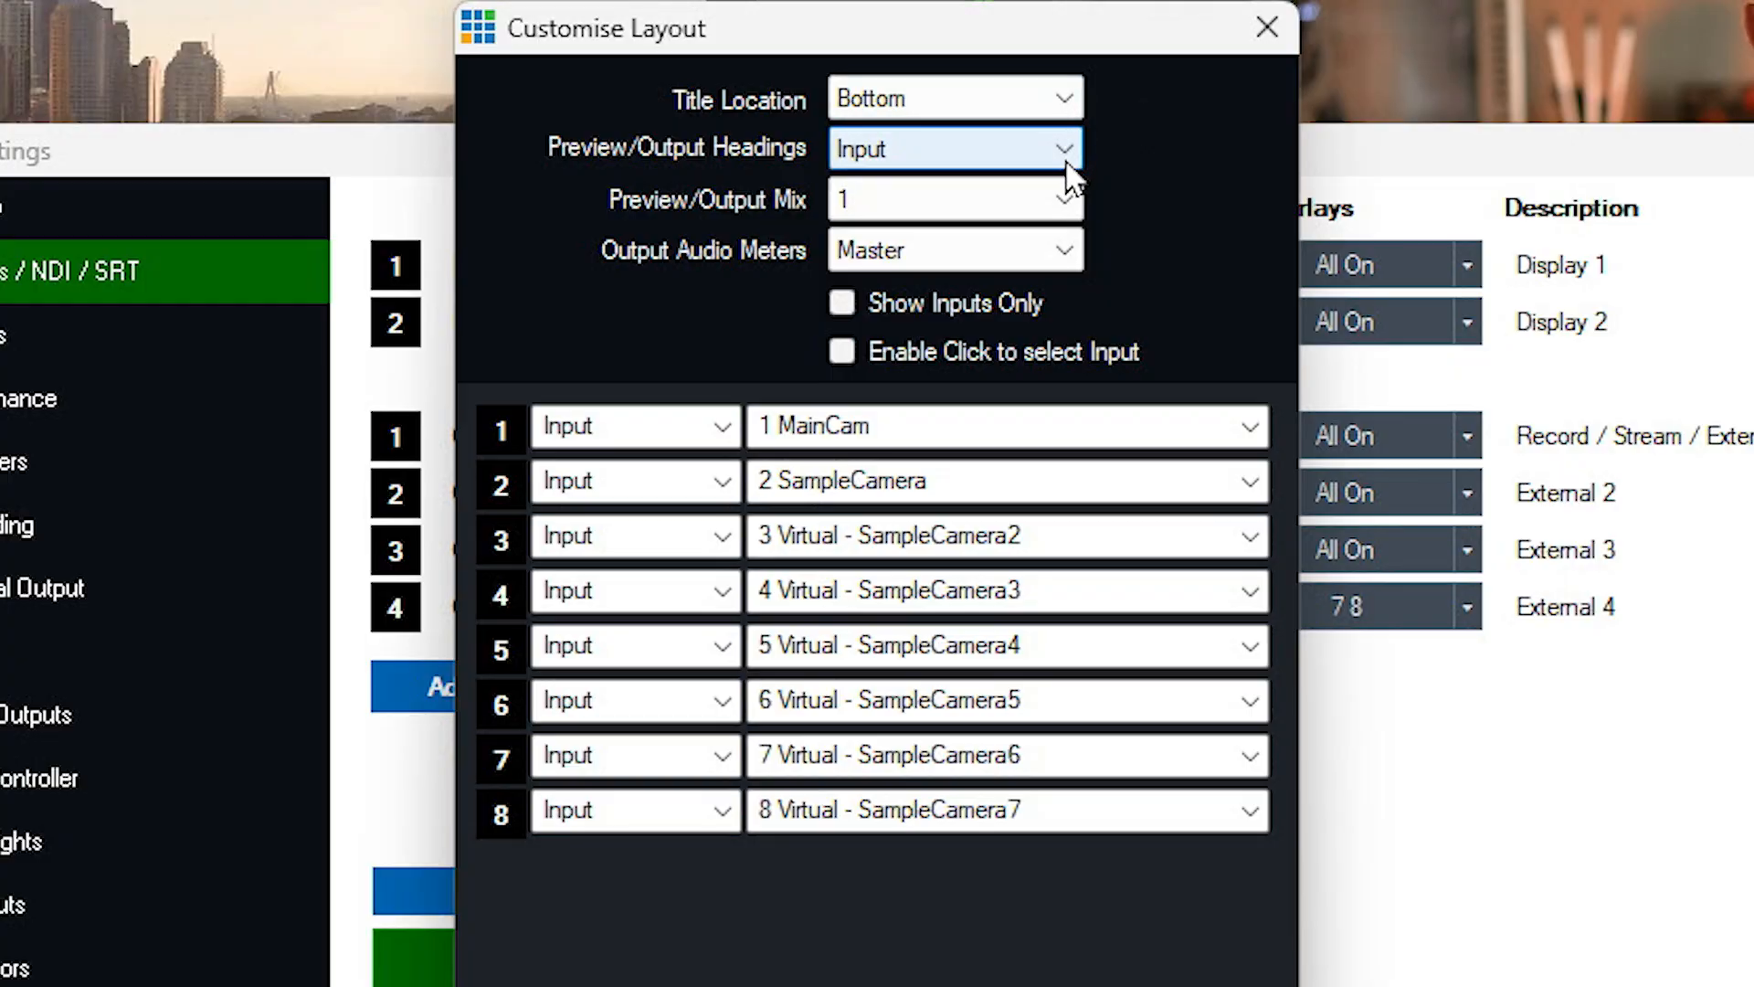
Return the Preview/Output headings to PreviewOutput and the title location to Top
left_click(1071, 177)
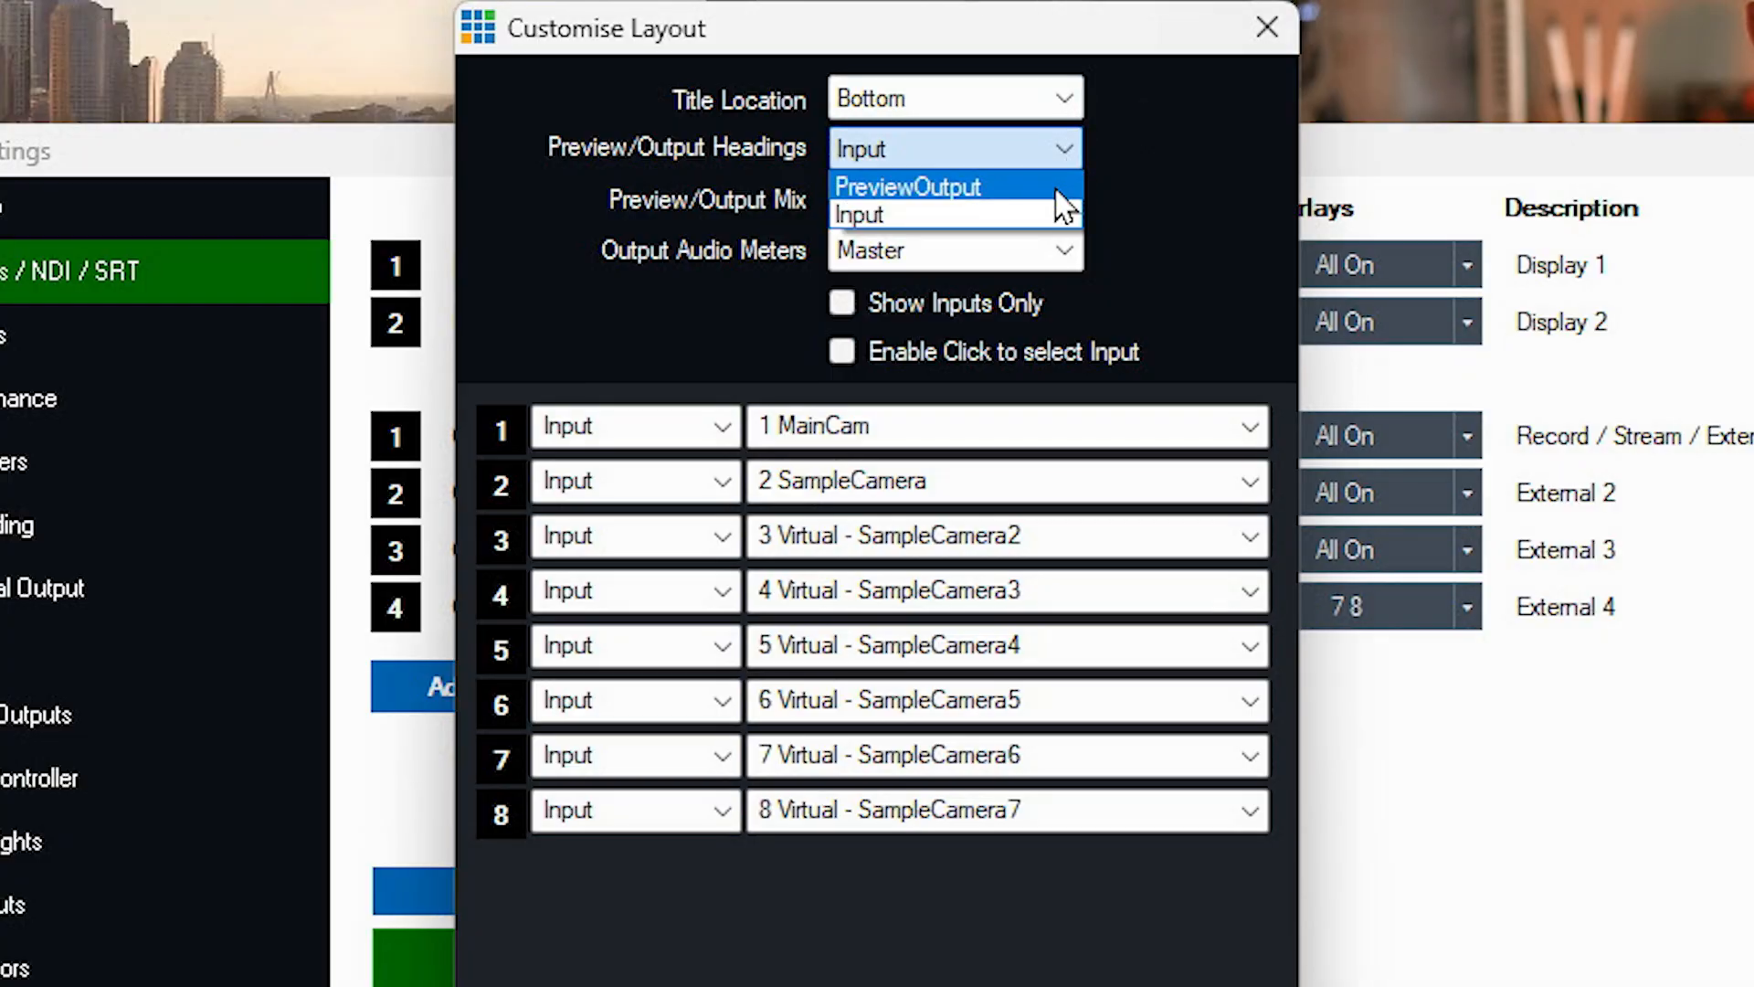
left_click(1060, 182)
left_click(1070, 103)
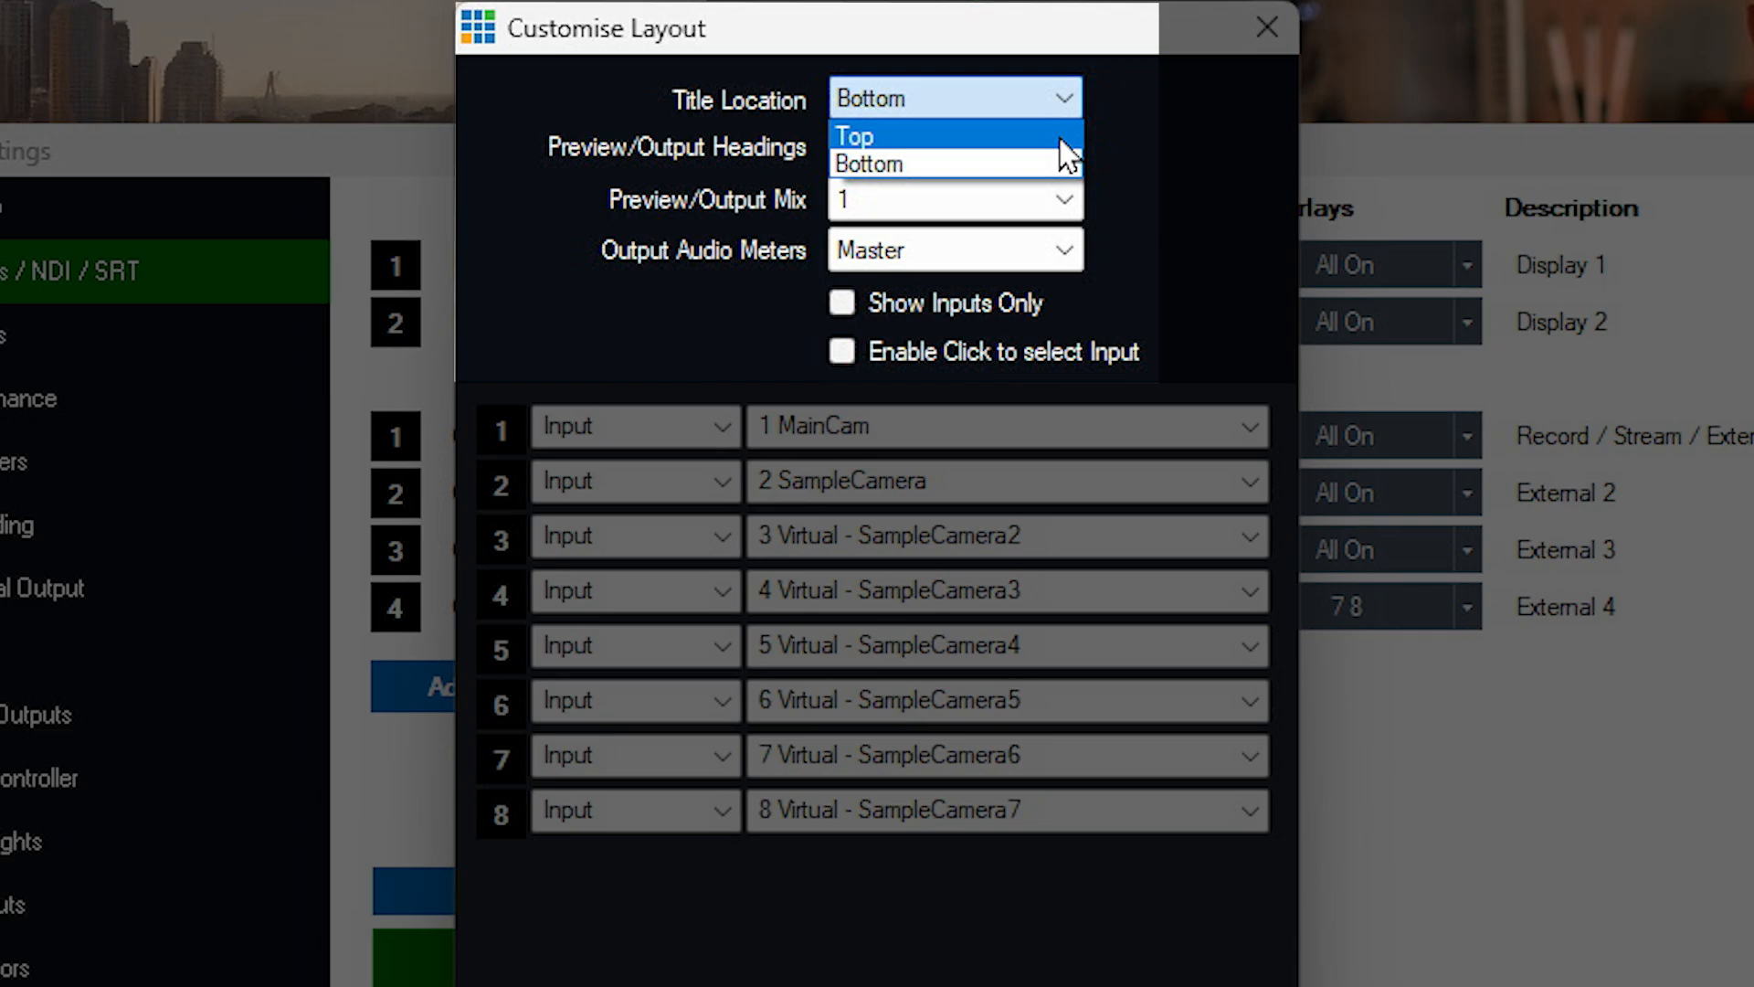
left_click(1060, 139)
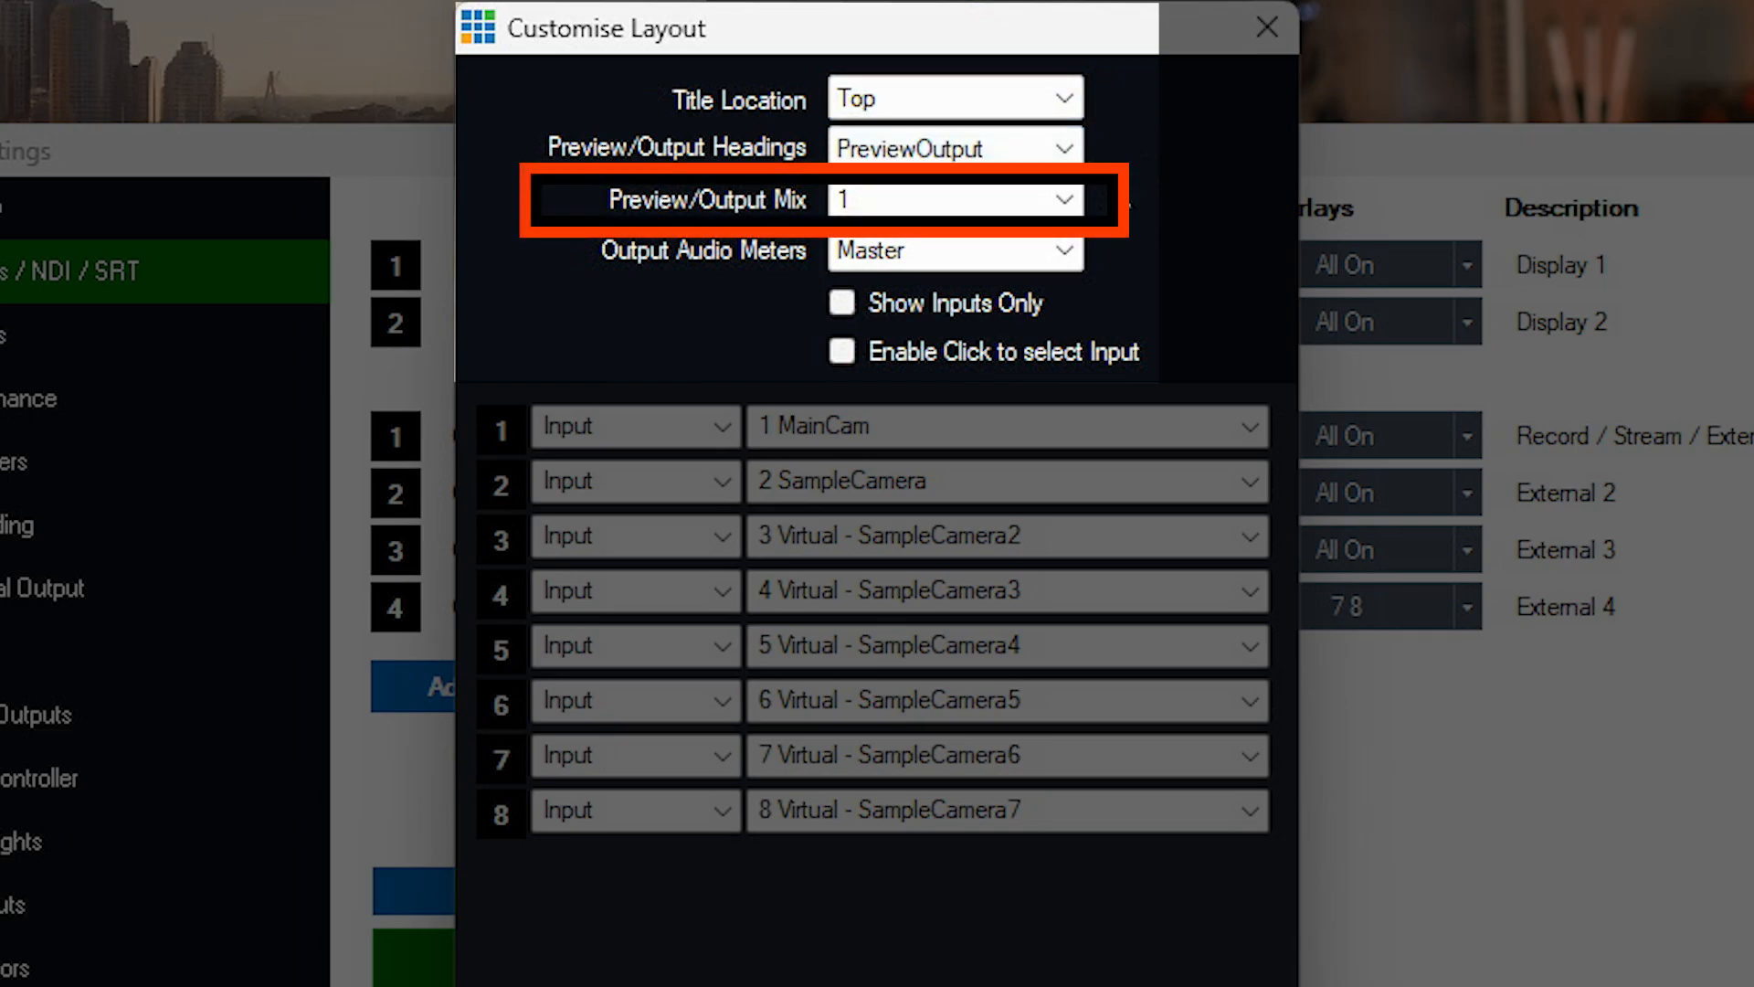
Review the available Preview/Output Mix and Output Audio Meters options without changing either
left_click(1065, 201)
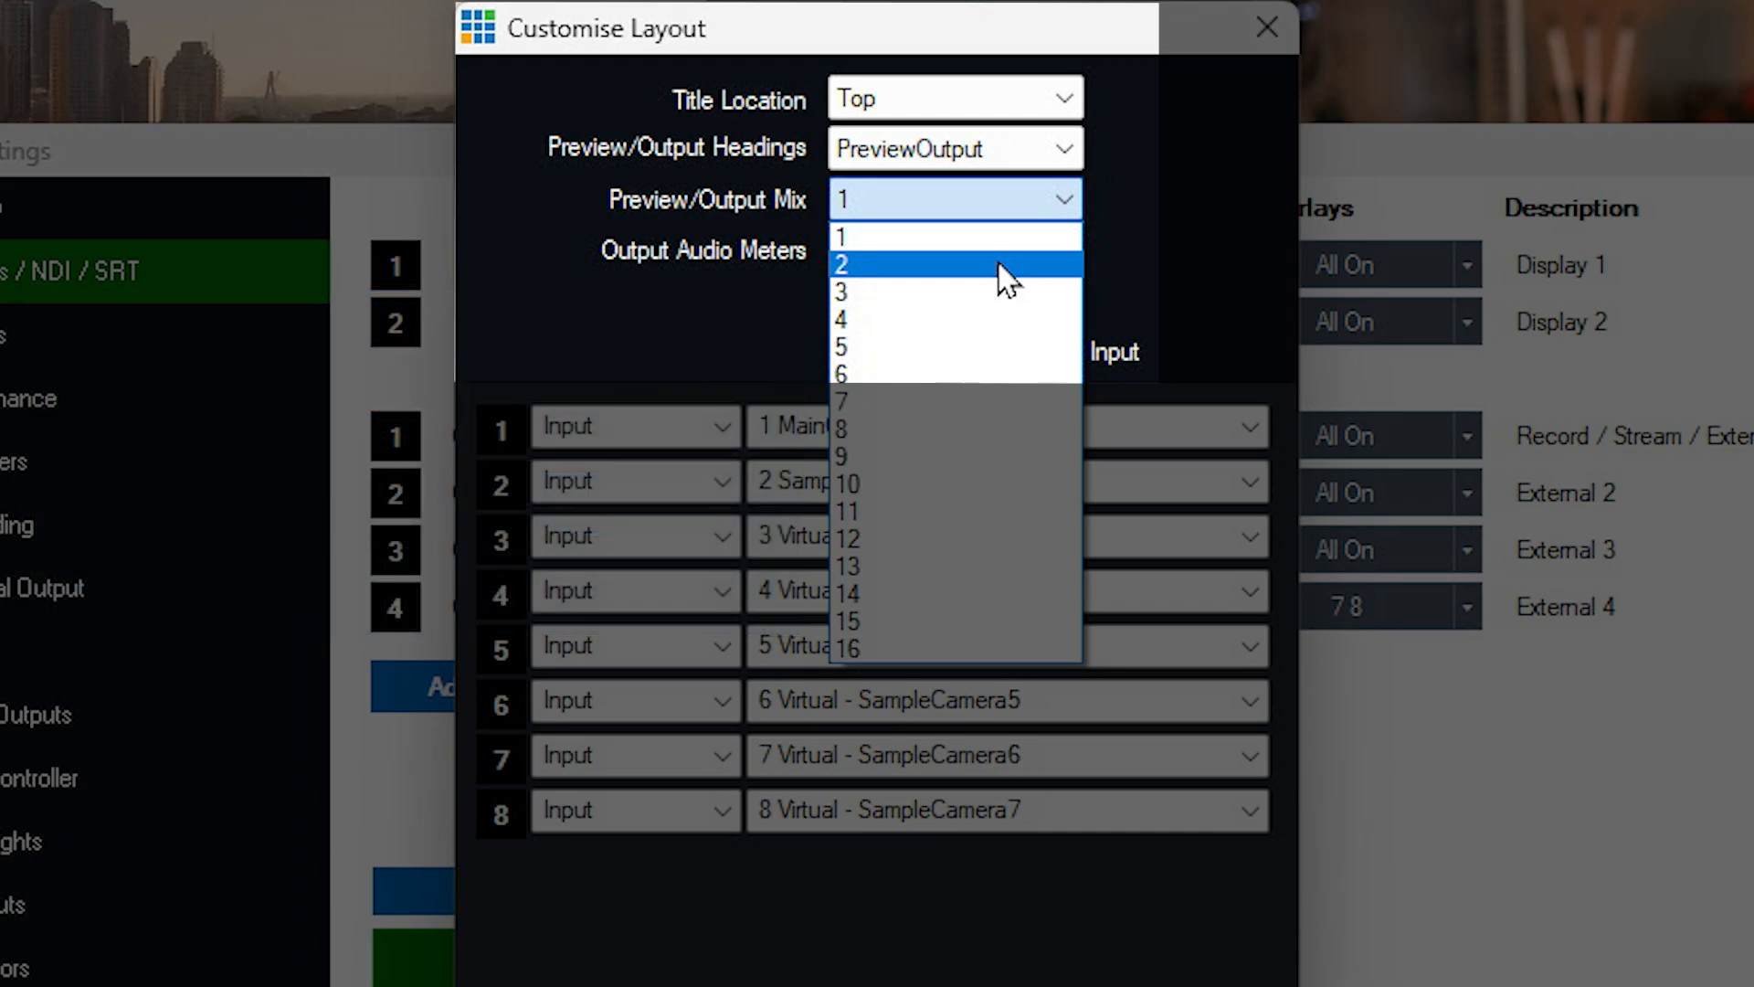
left_click(1138, 216)
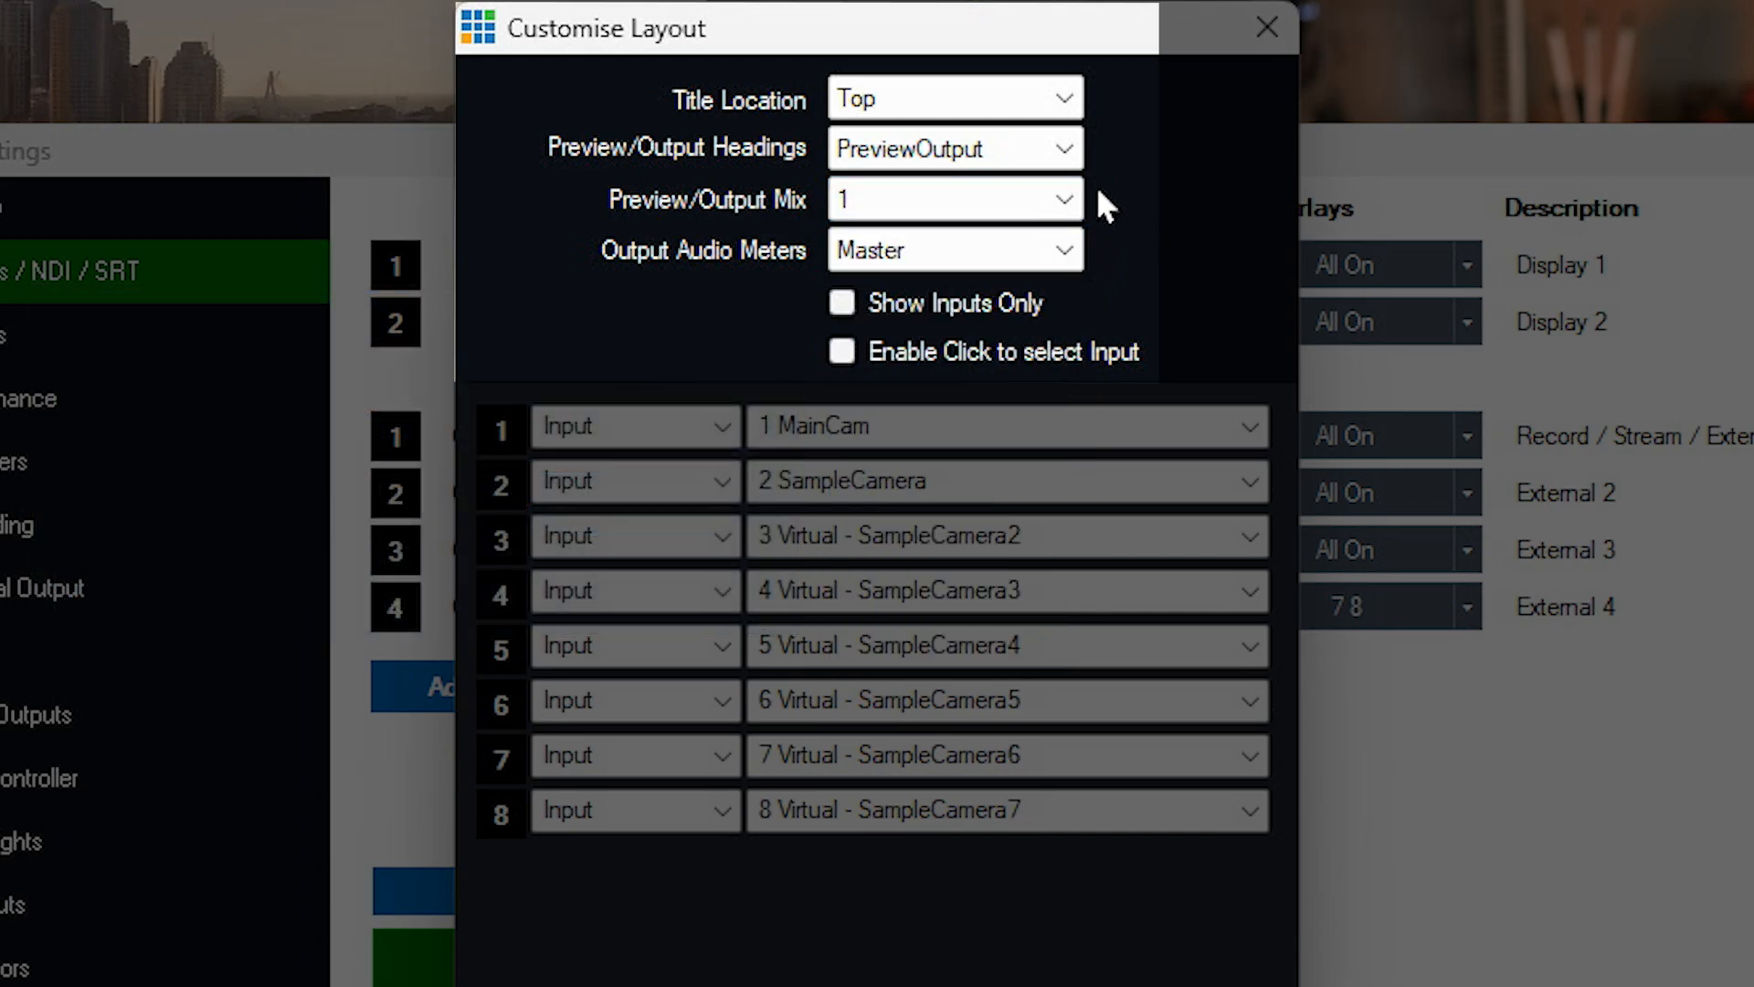
left_click(1071, 252)
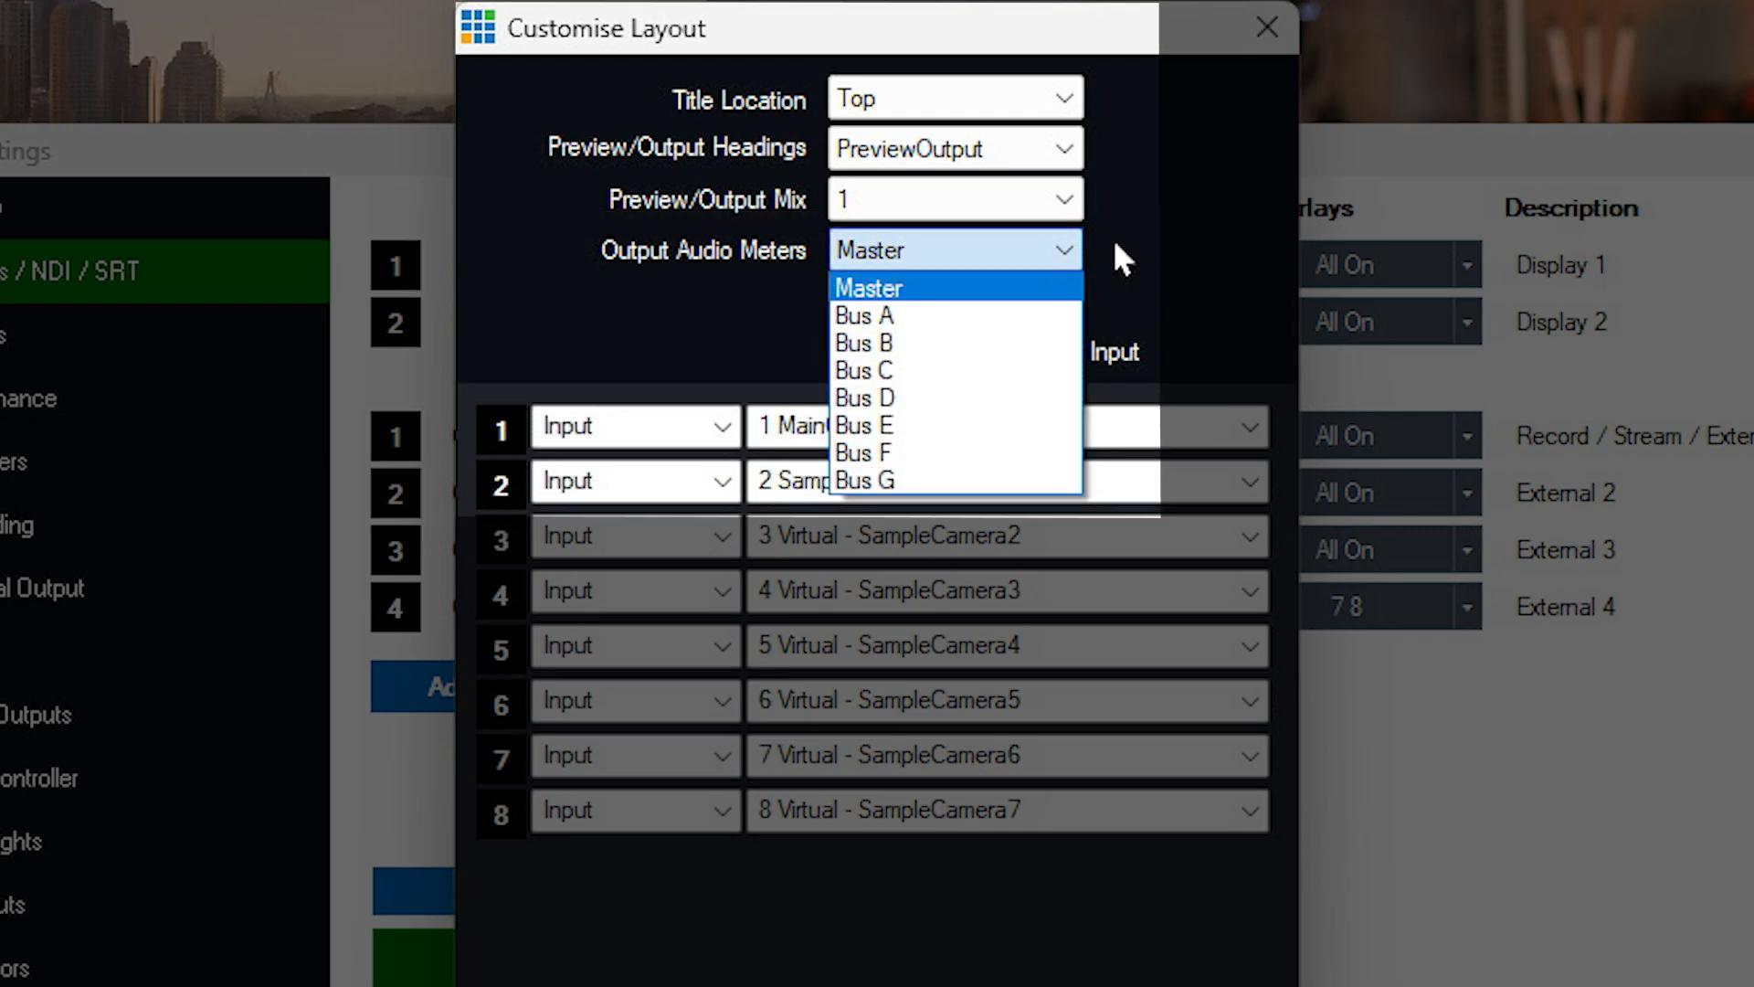
left_click(1115, 244)
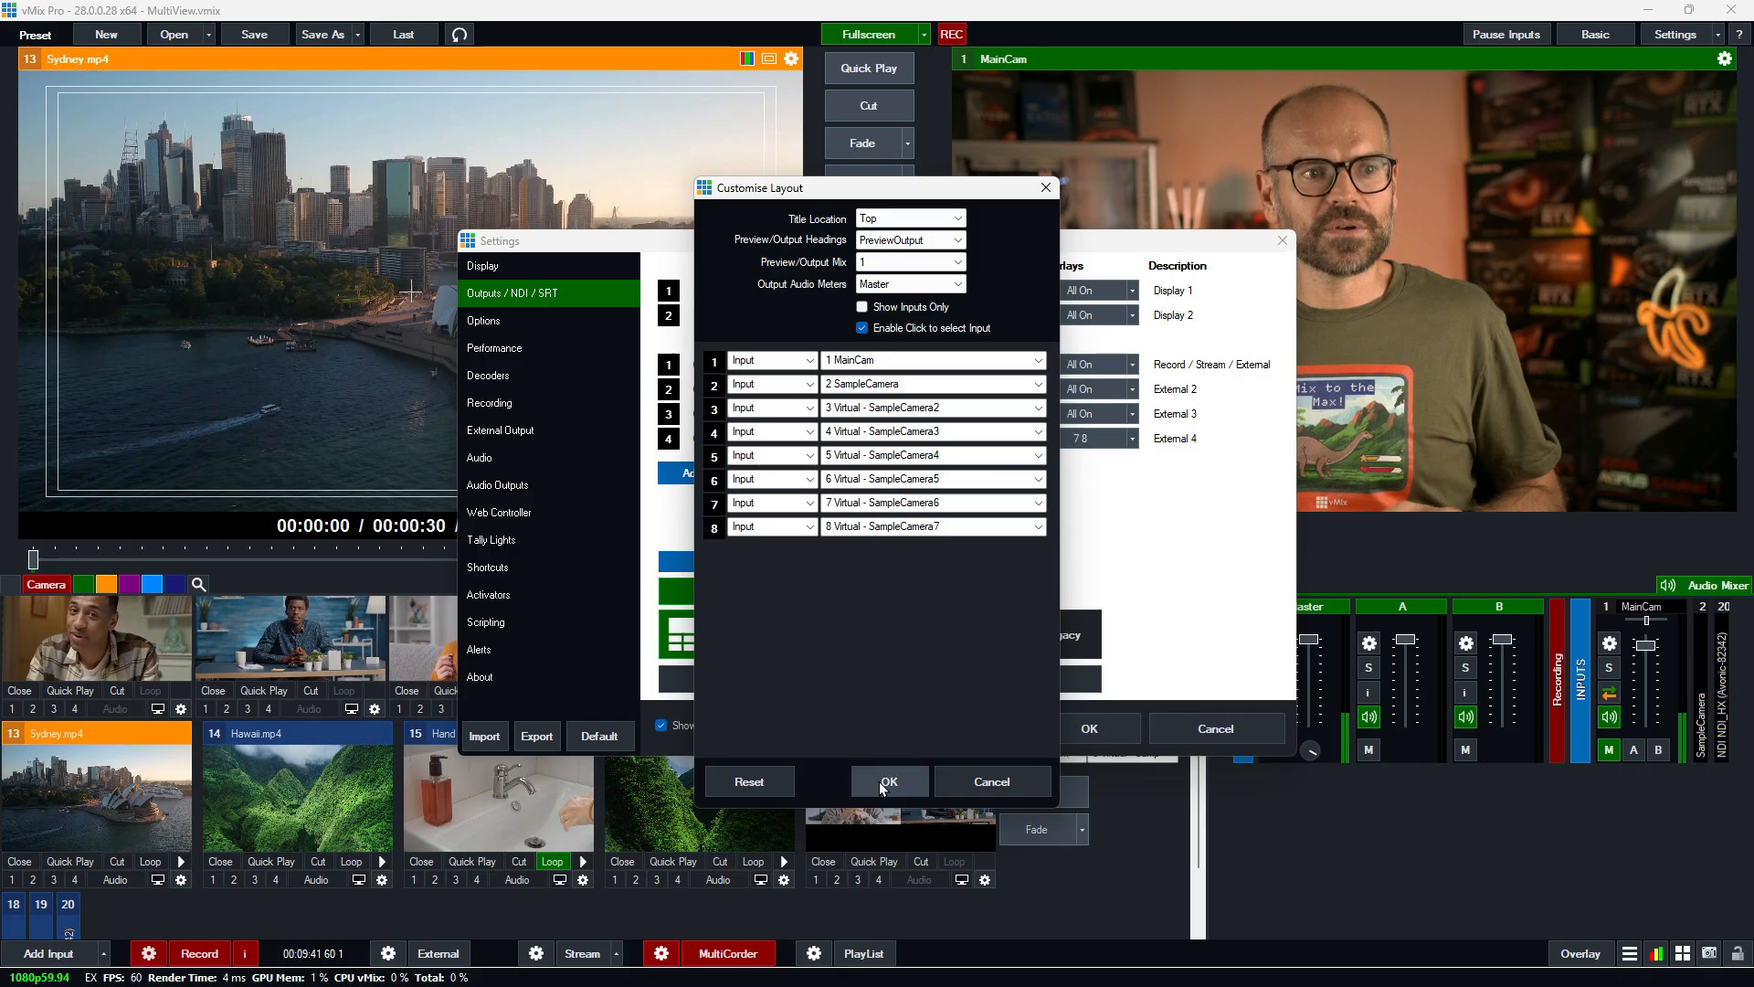
Enable Click to select Input for the MultiView 1 layout and save the settings
left_click(883, 783)
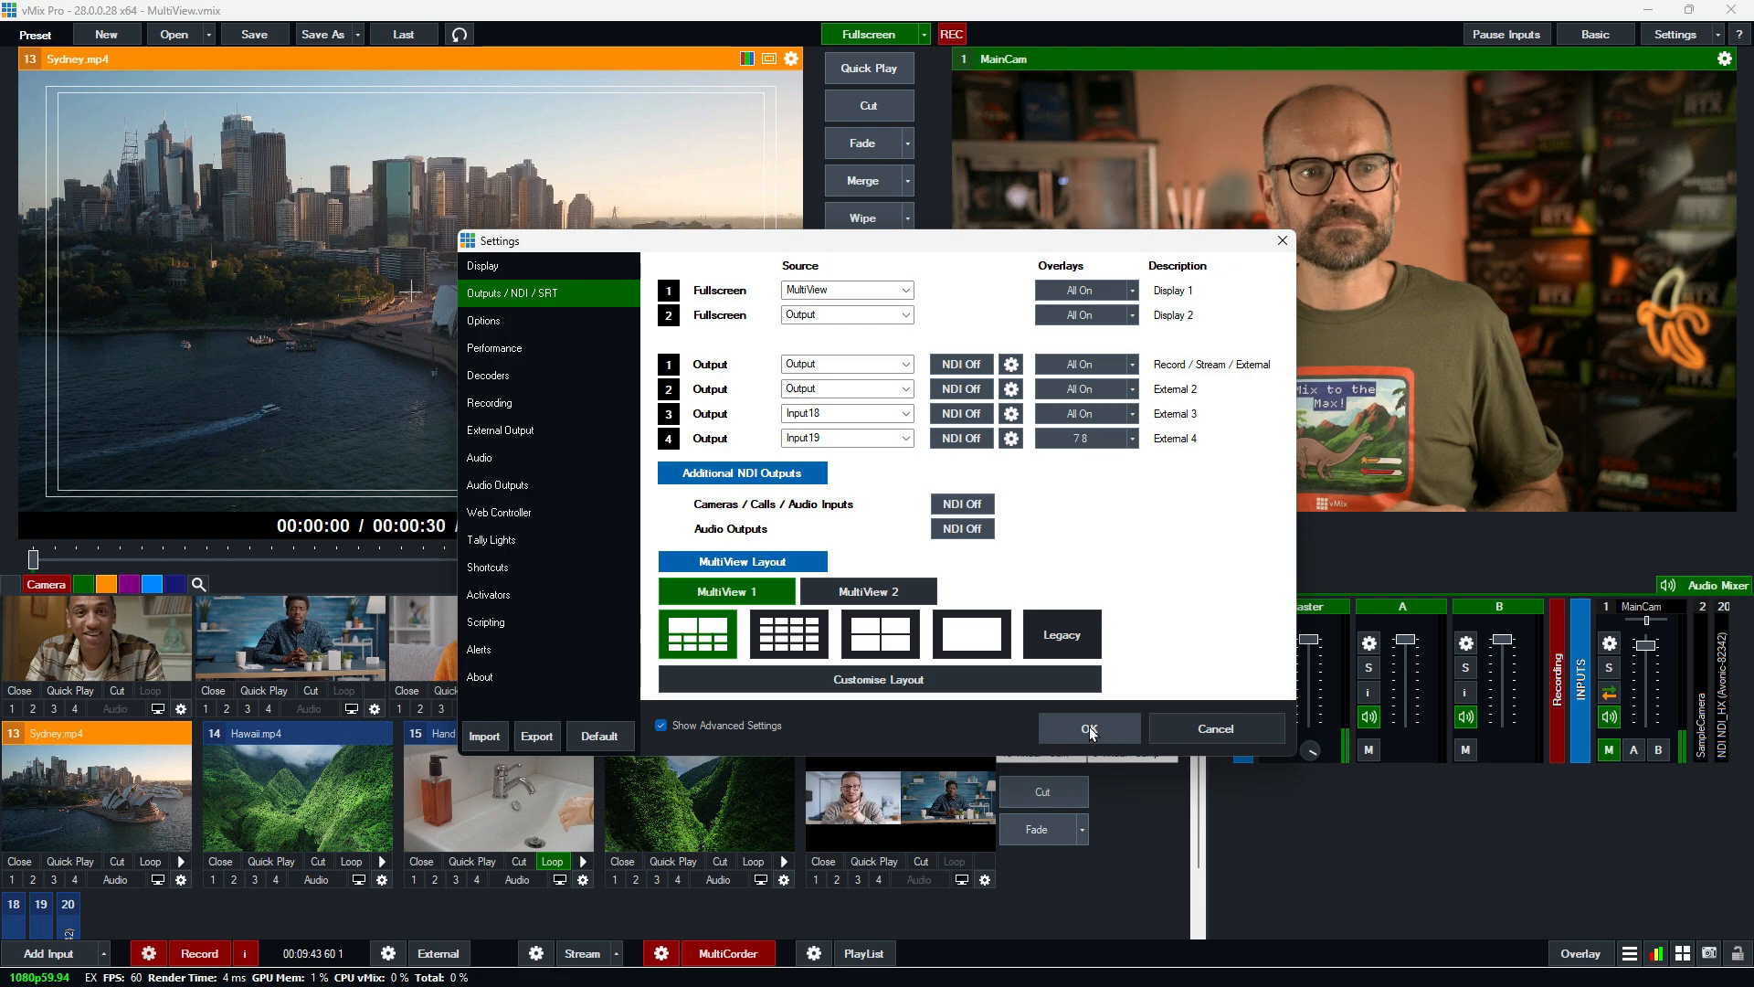
left_click(1089, 728)
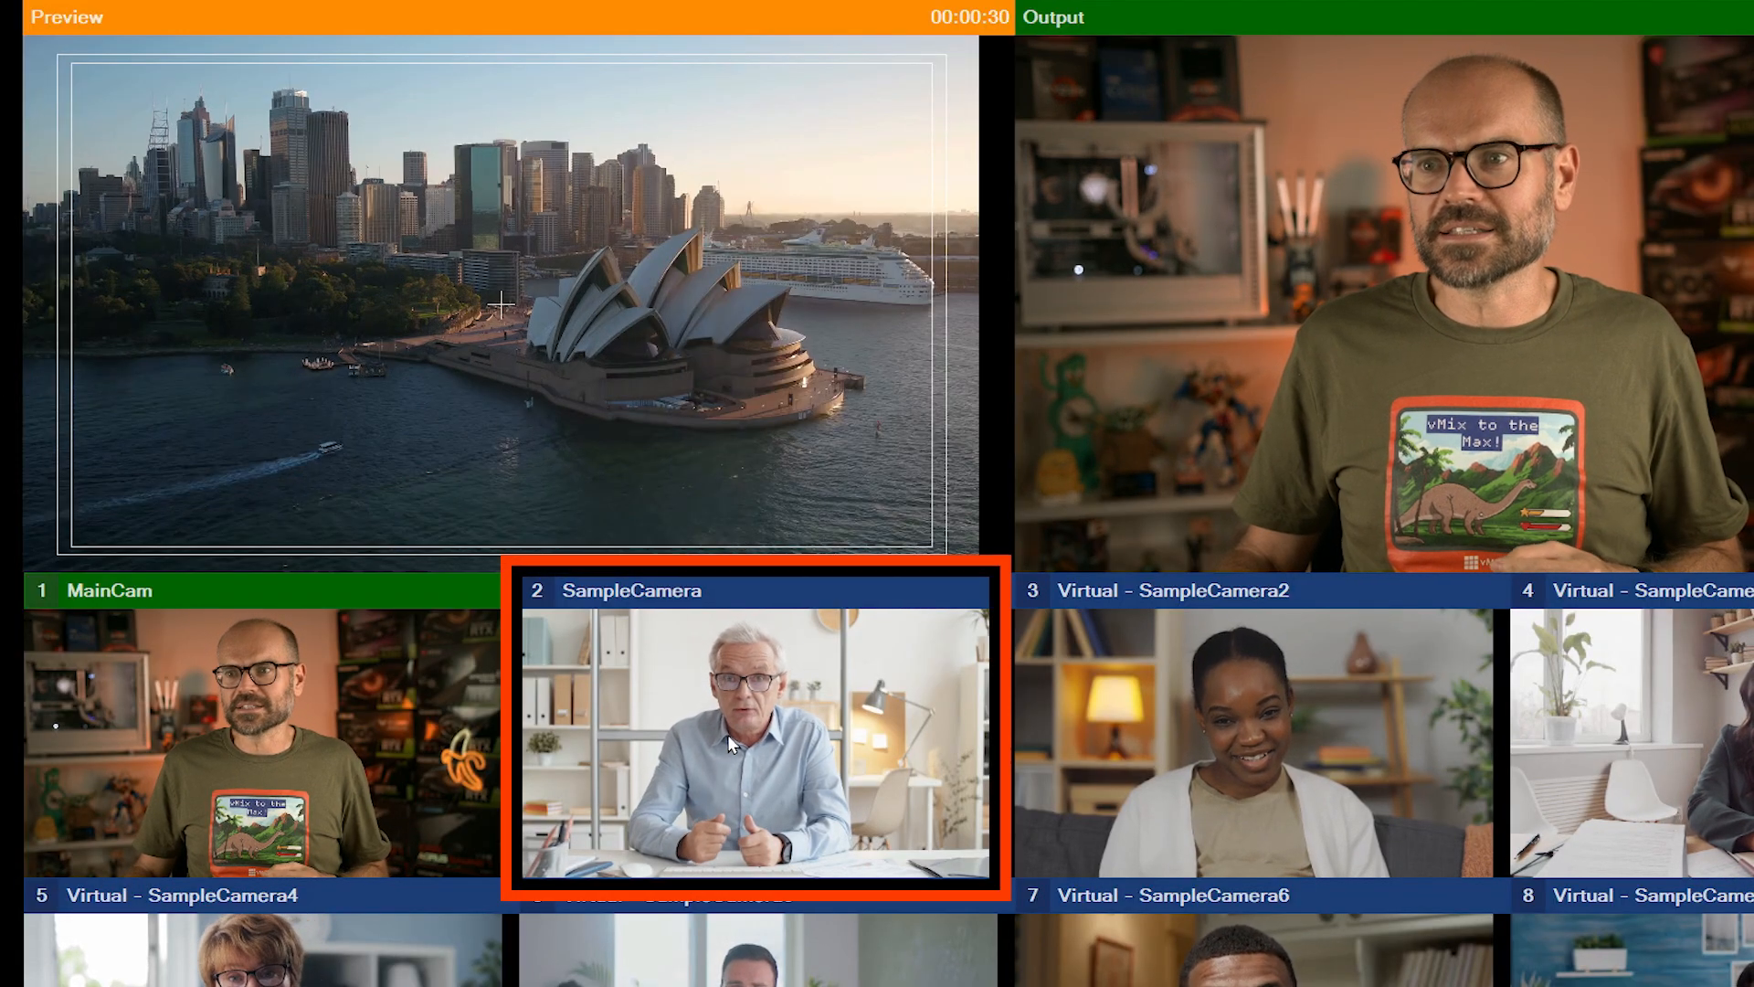
Send SampleCamera, MainCam and SampleCamera again to Preview by selecting them directly in the multiview
left_click(727, 732)
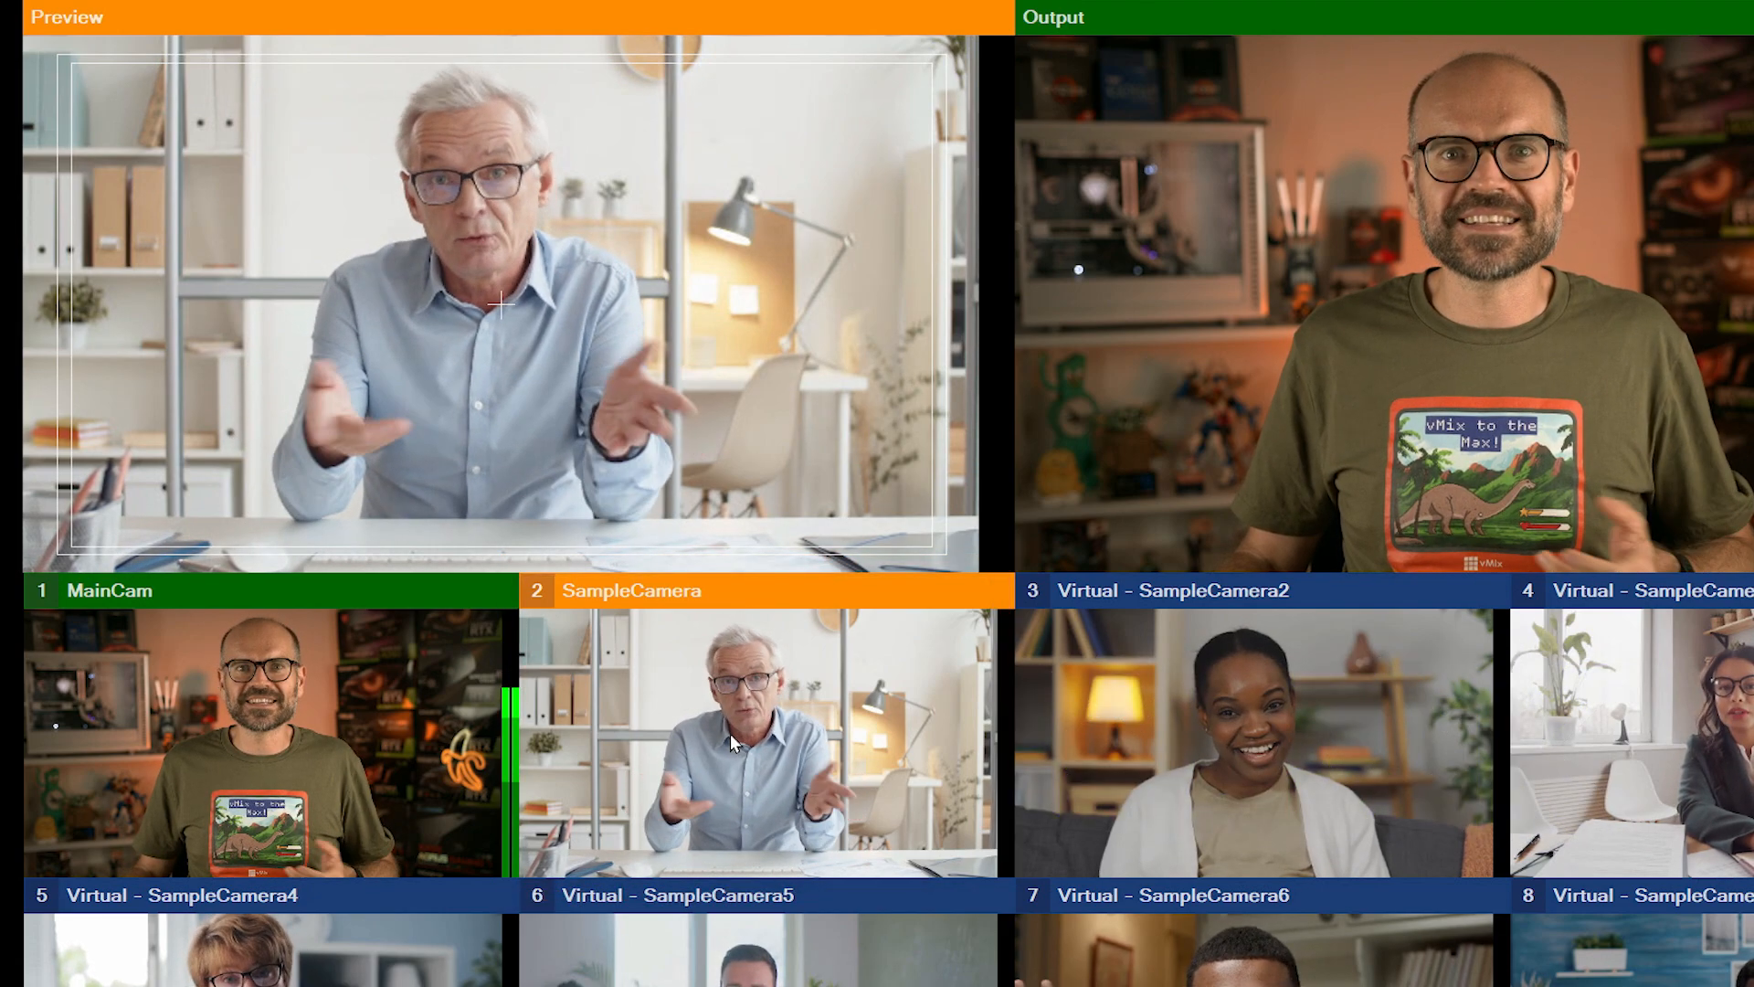
left_click(307, 750)
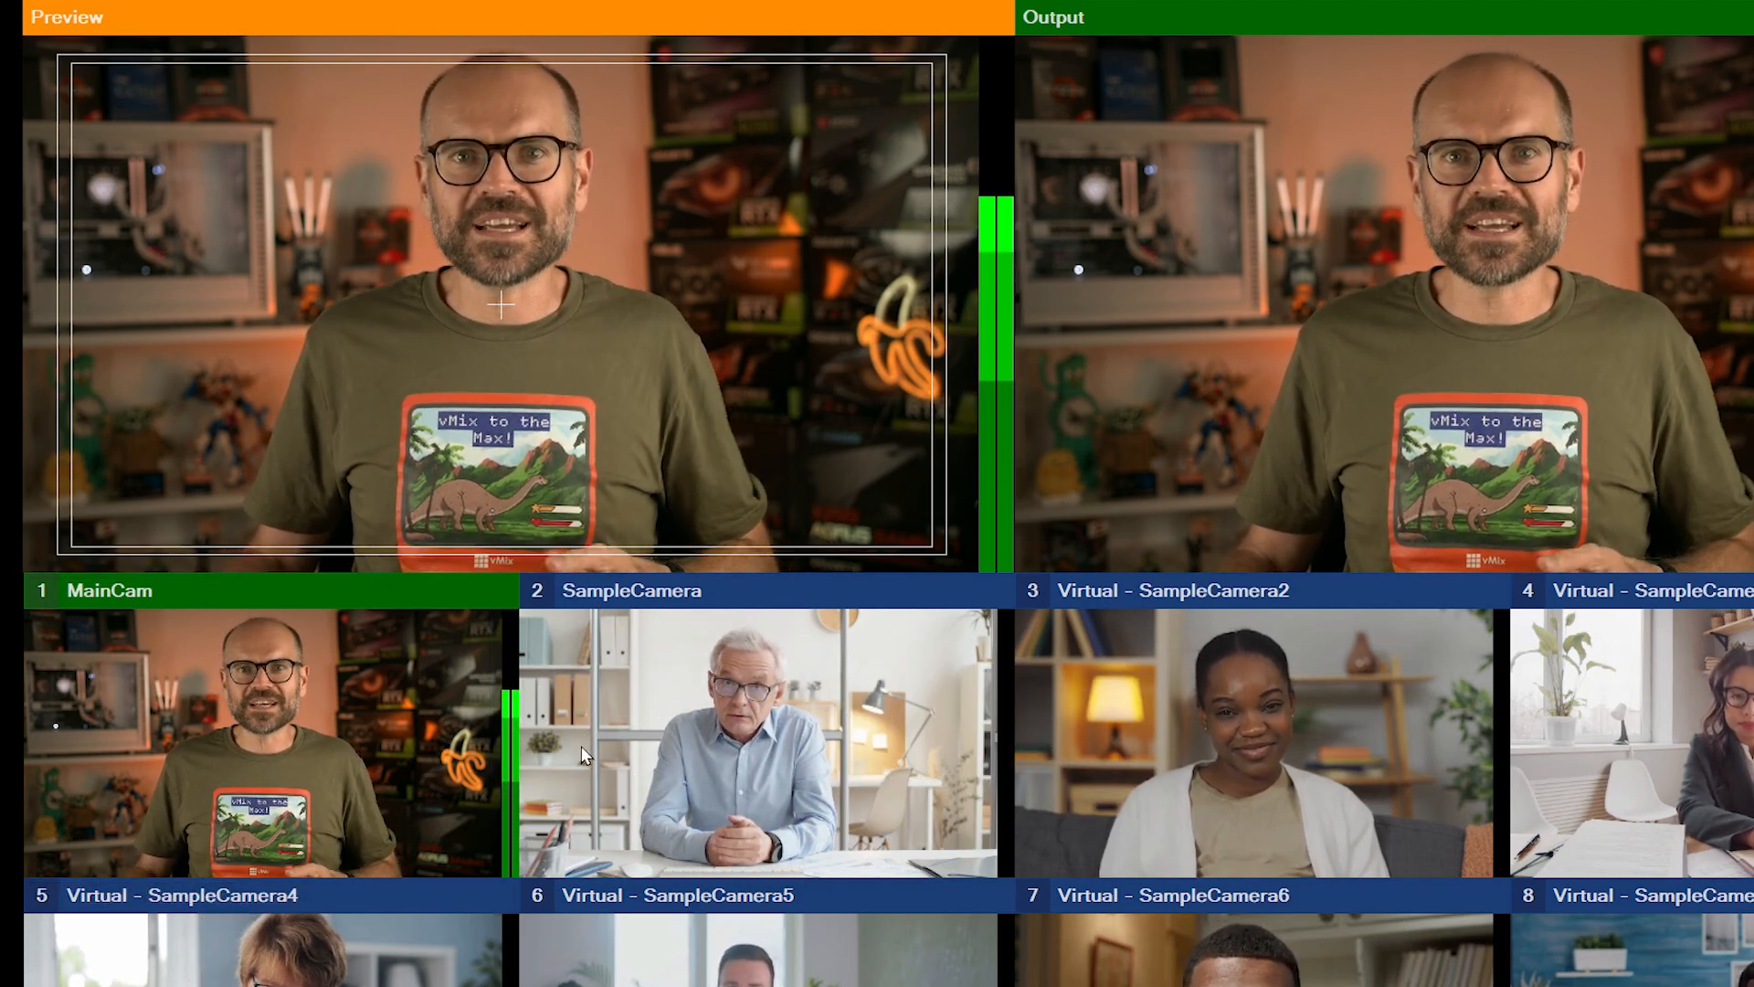
left_click(582, 752)
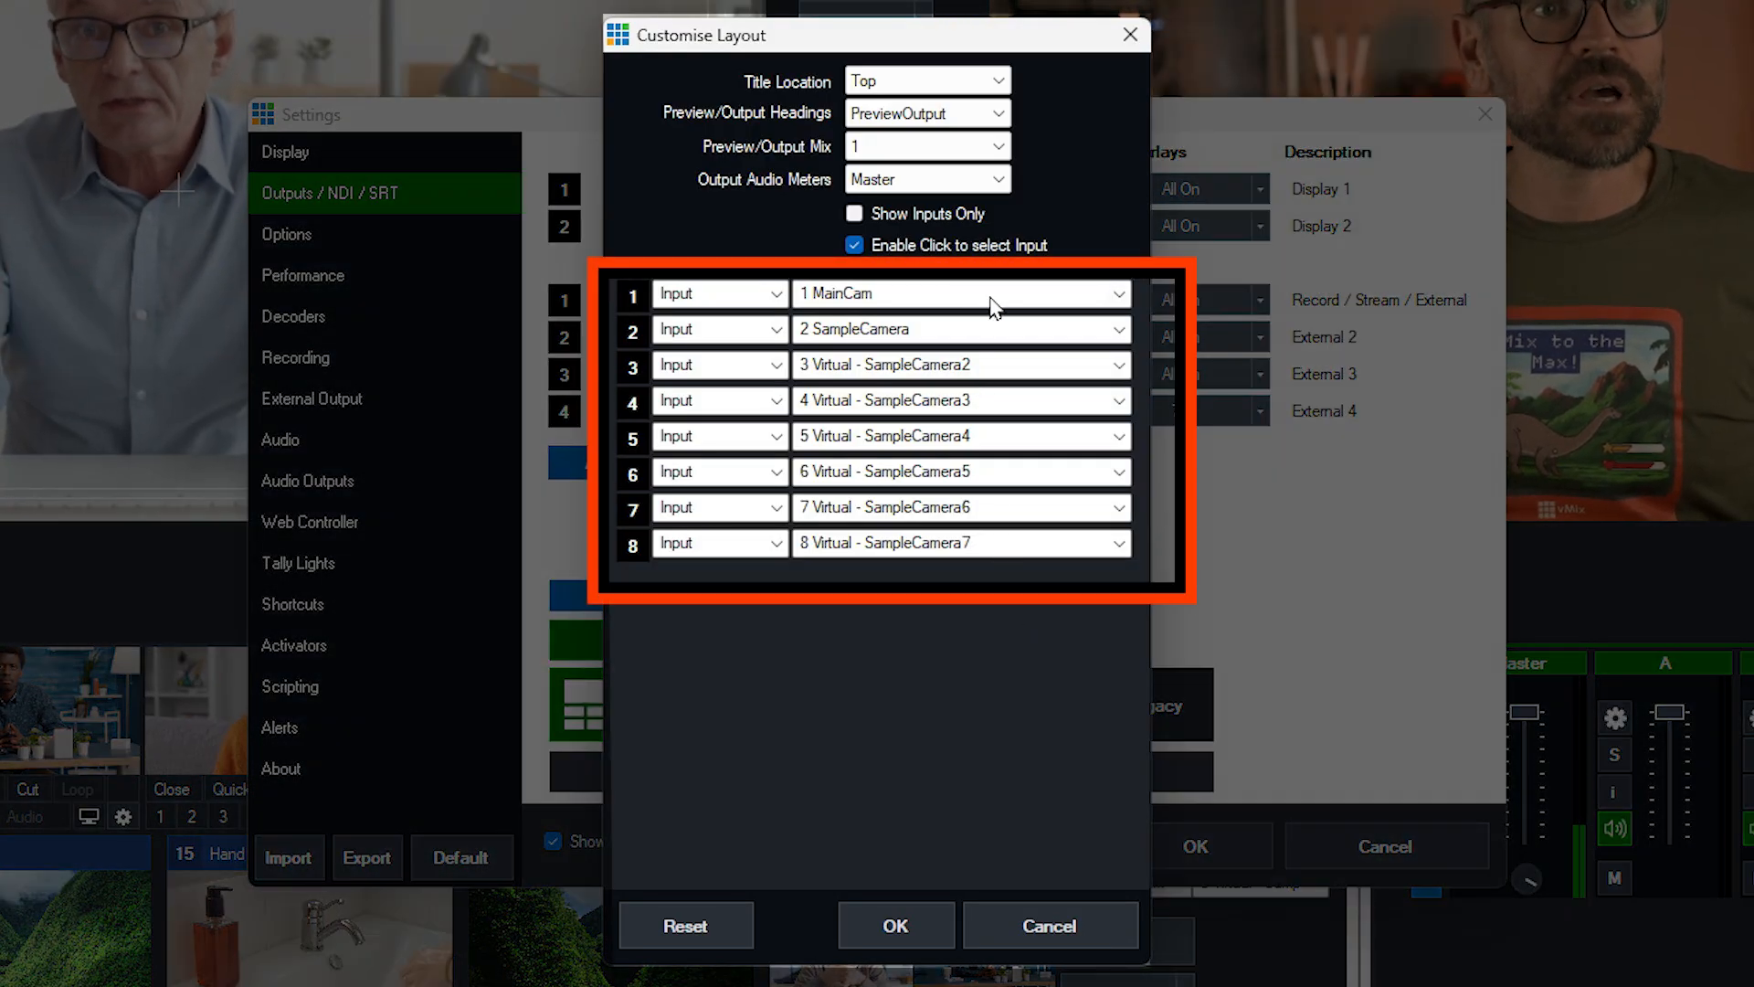
Review the inputs available for box 4 of the MultiView 1 layout and toggle Show Inputs Only
left_click(986, 405)
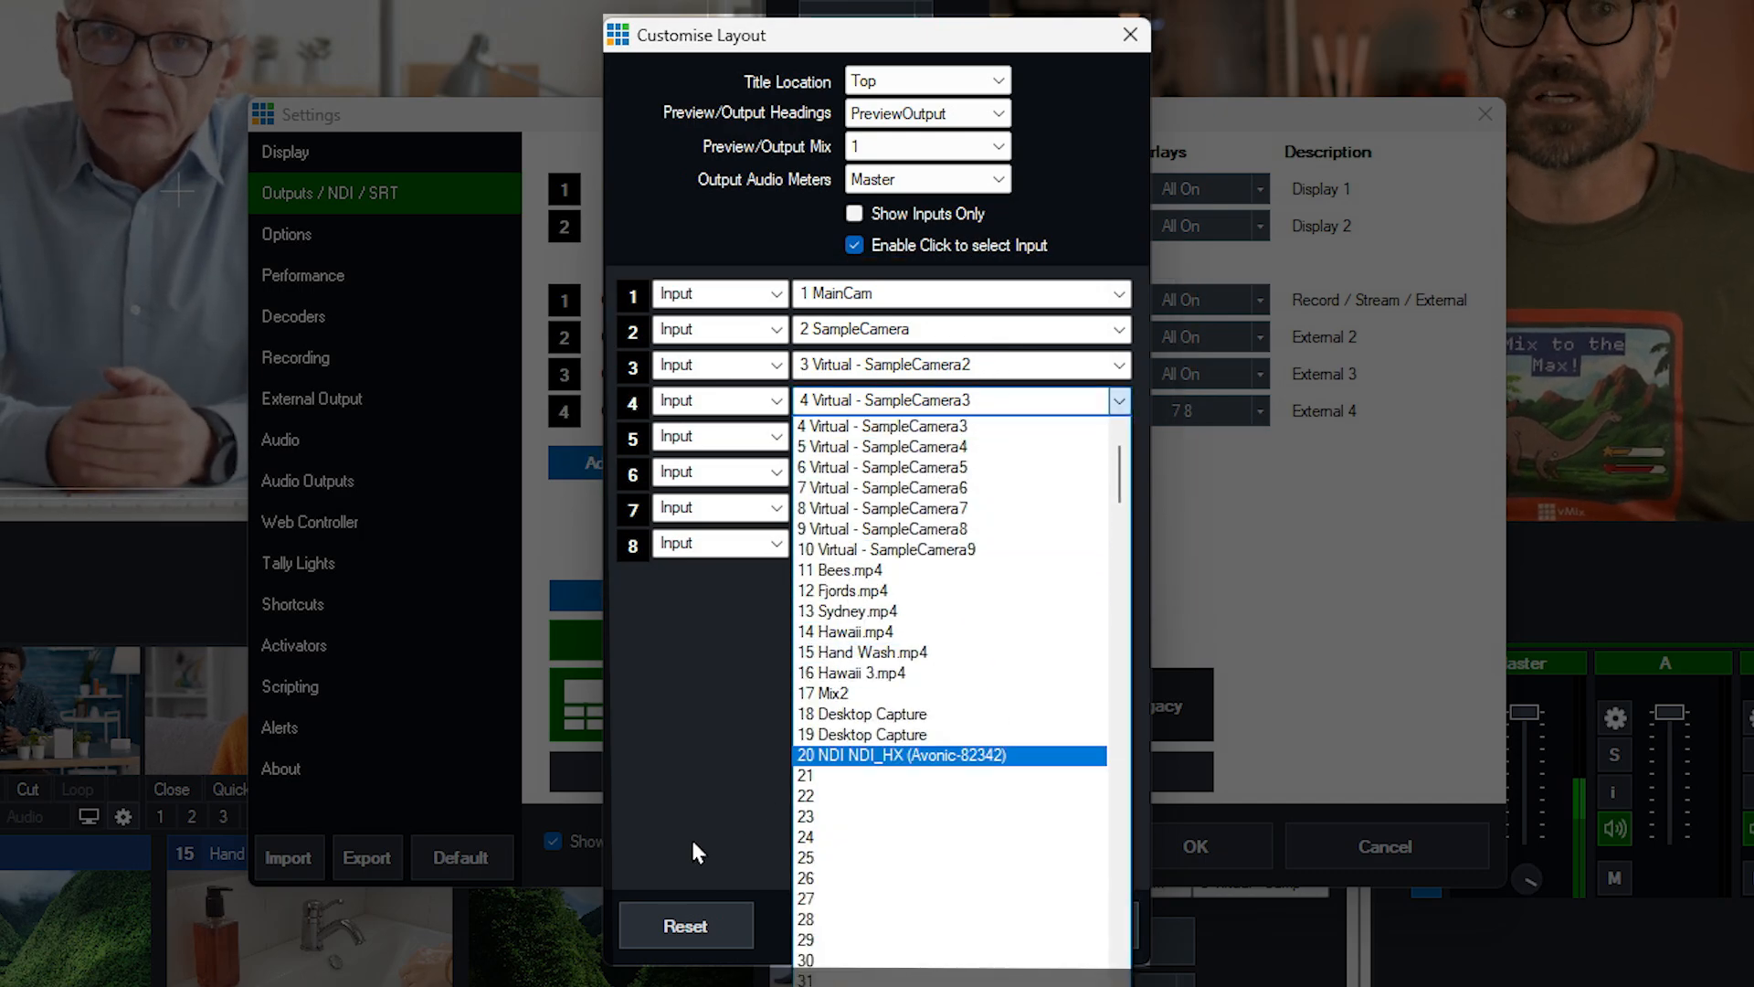
left_click(722, 786)
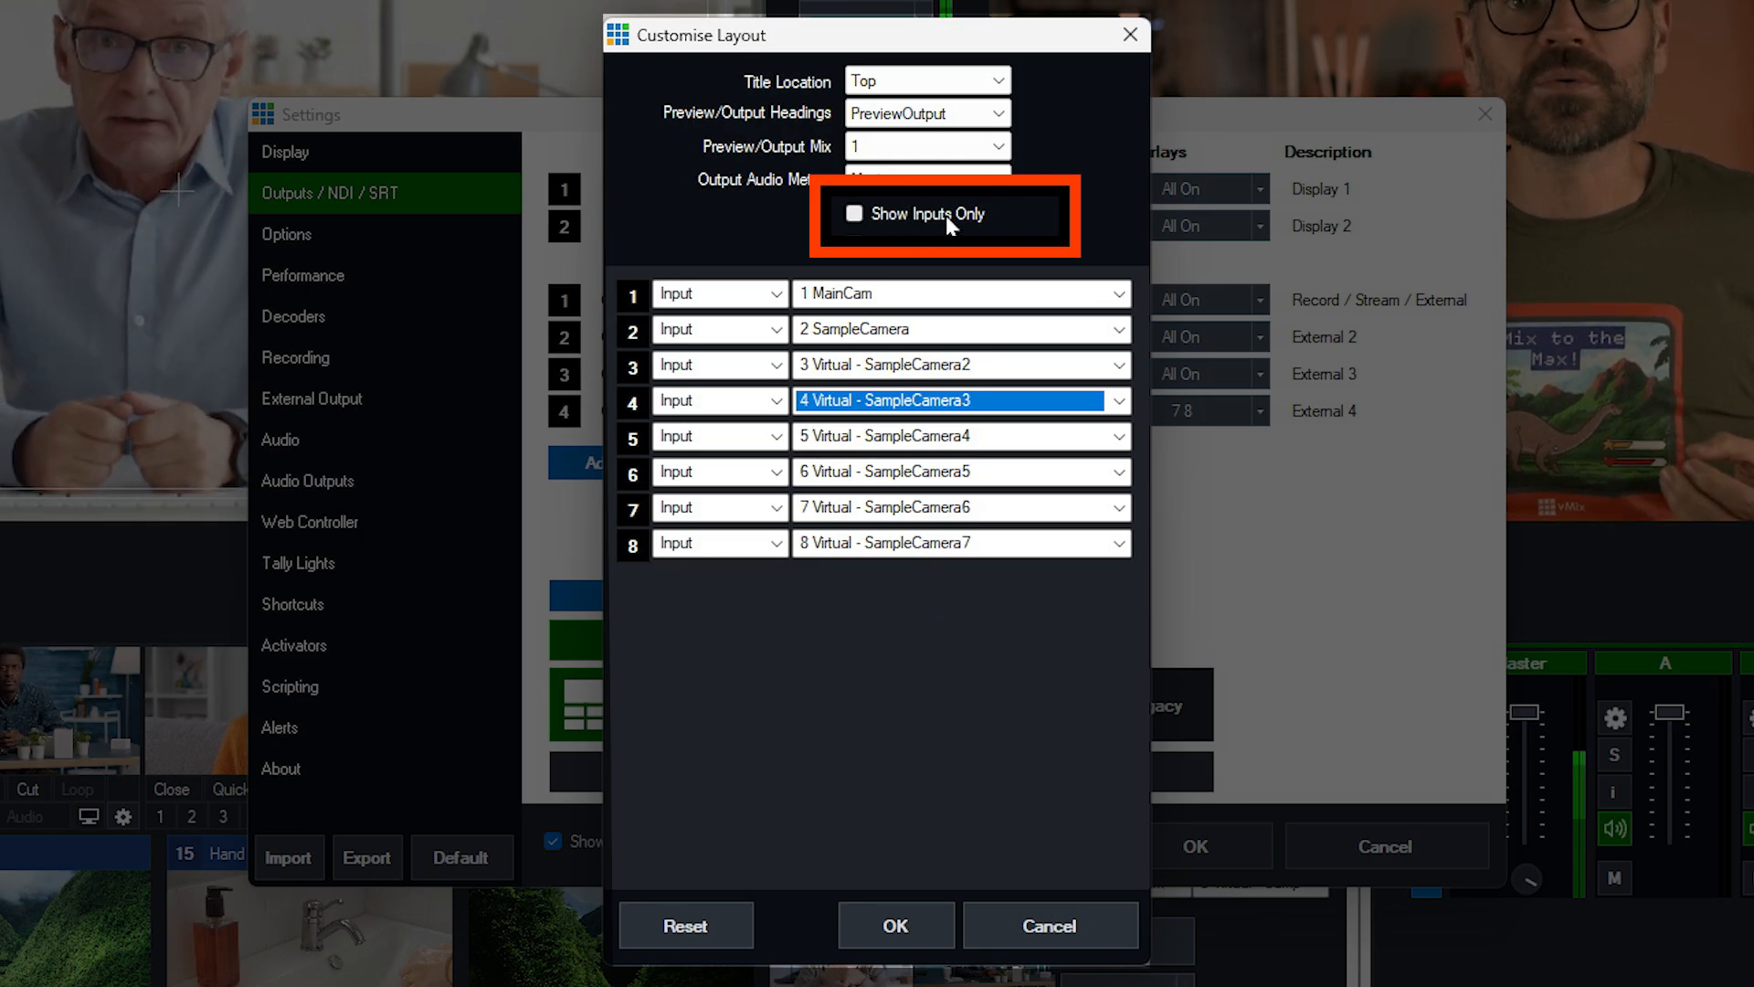
left_click(855, 214)
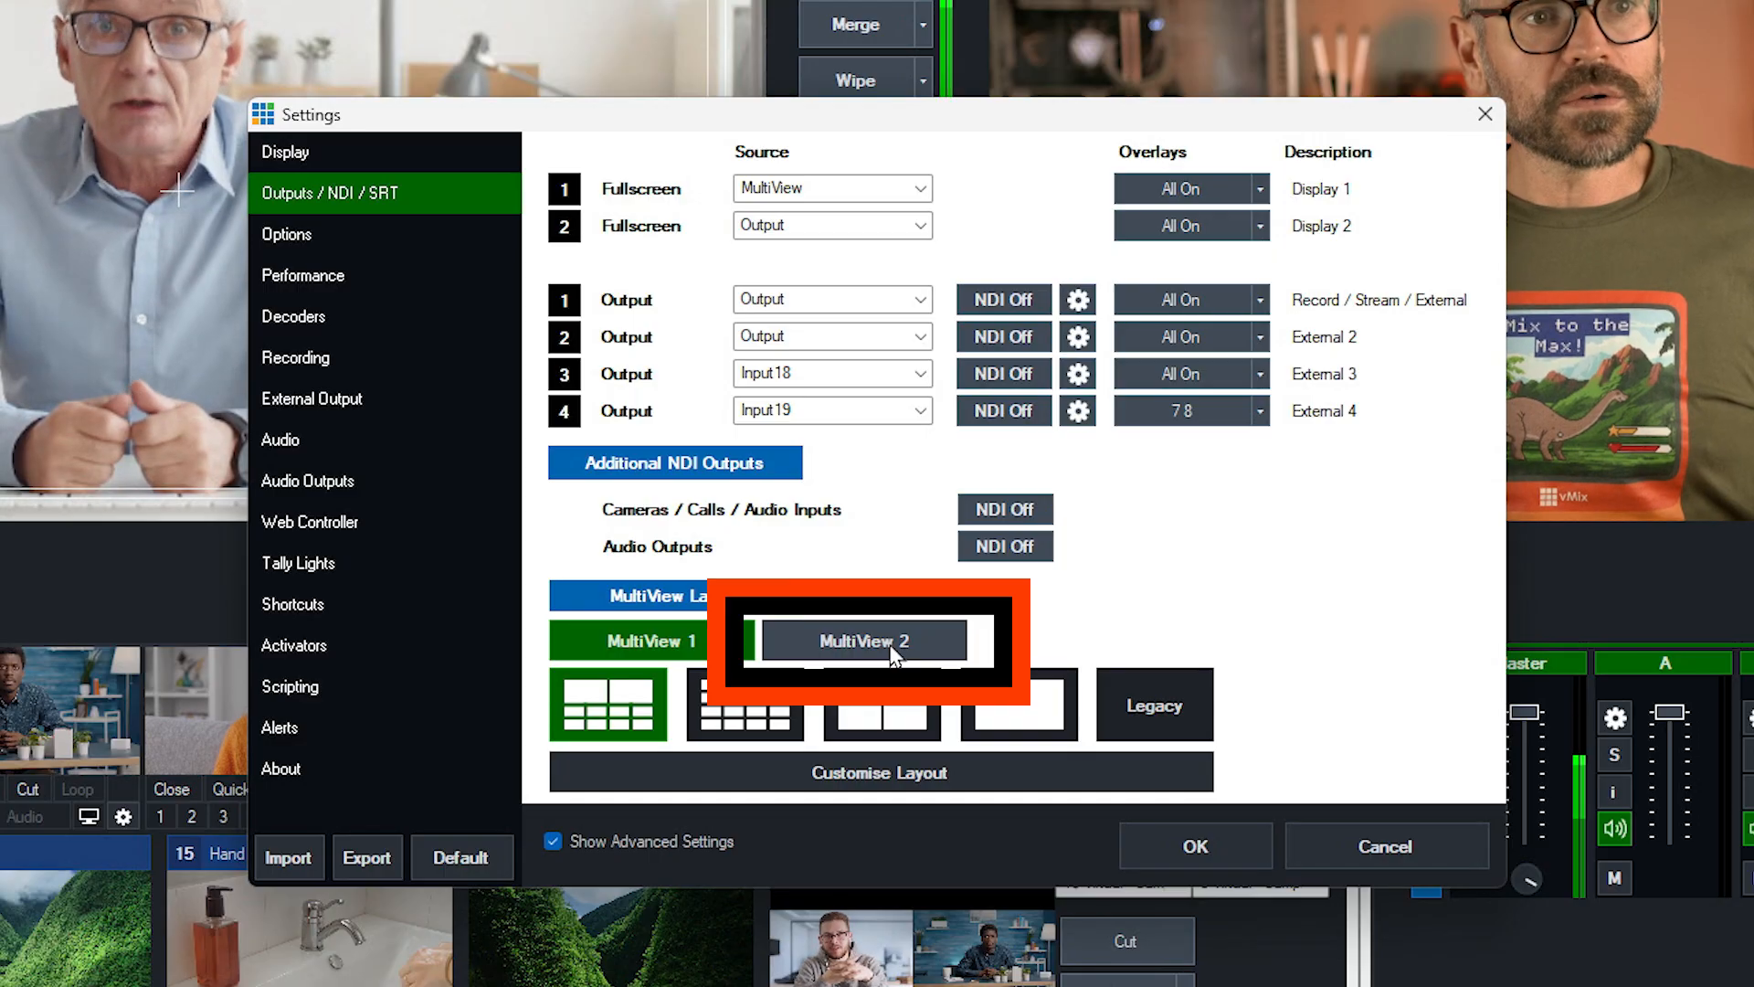
Give MultiView 2 the four-by-four grid layout and enable Show Inputs Only in its customisation
left_click(892, 644)
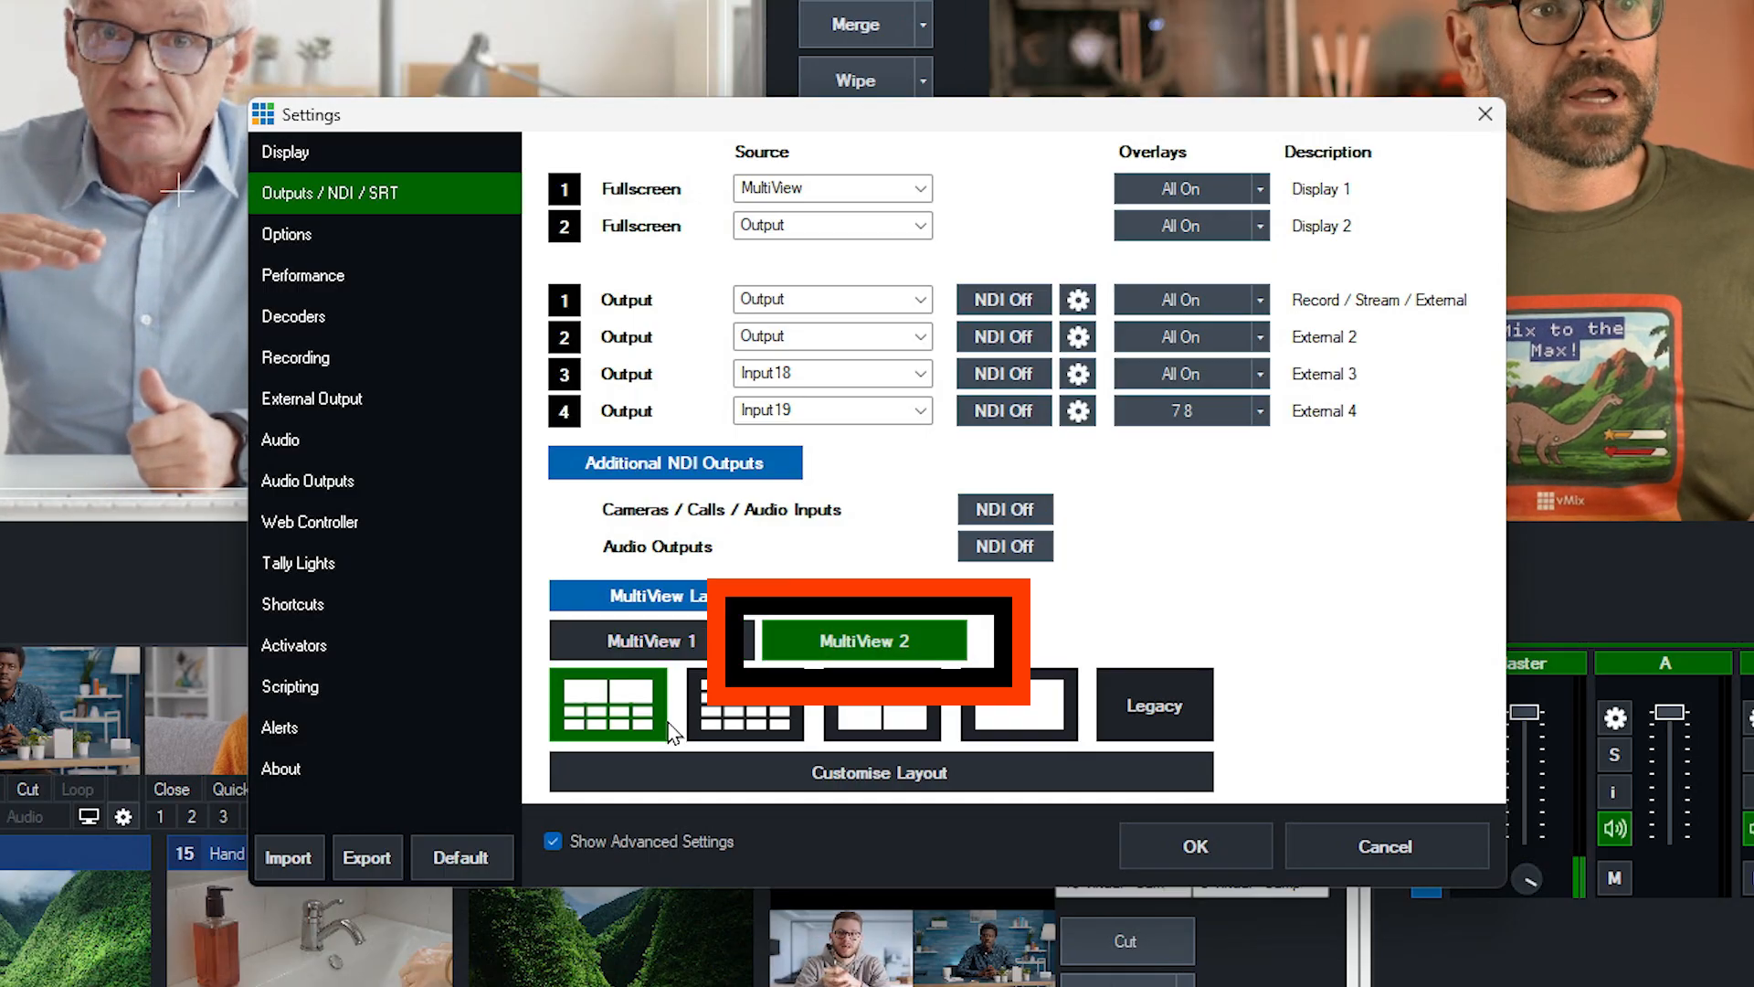
left_click(780, 724)
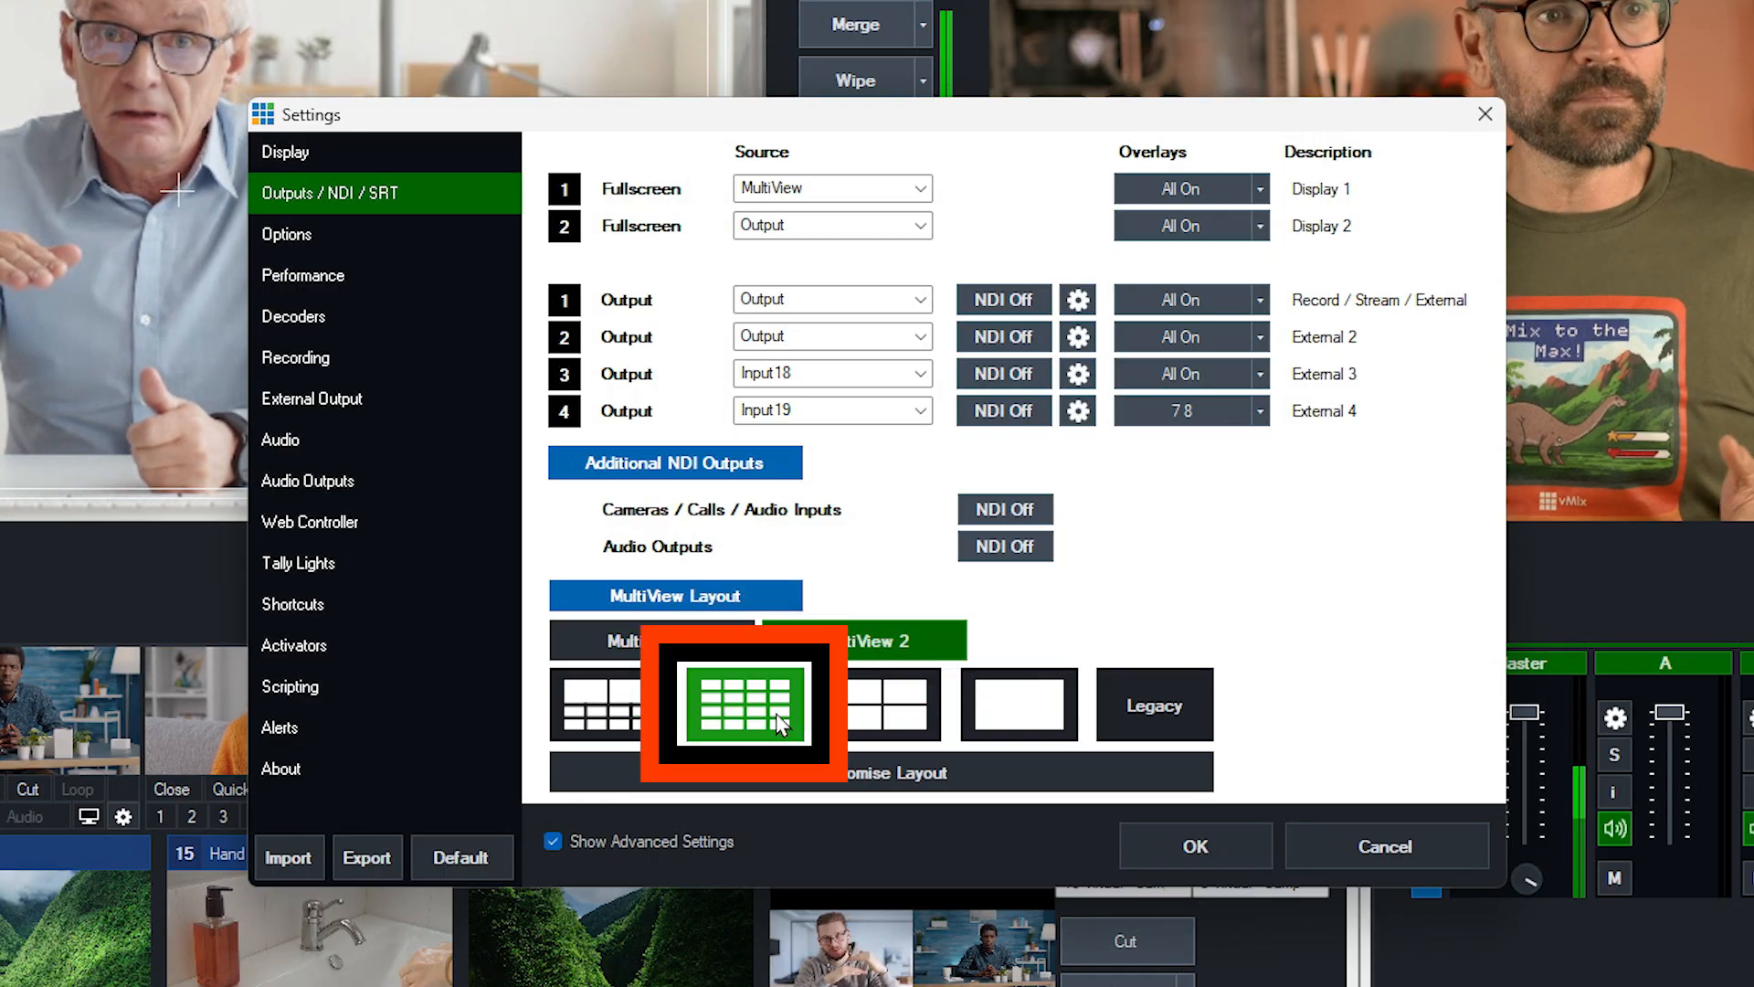
left_click(851, 774)
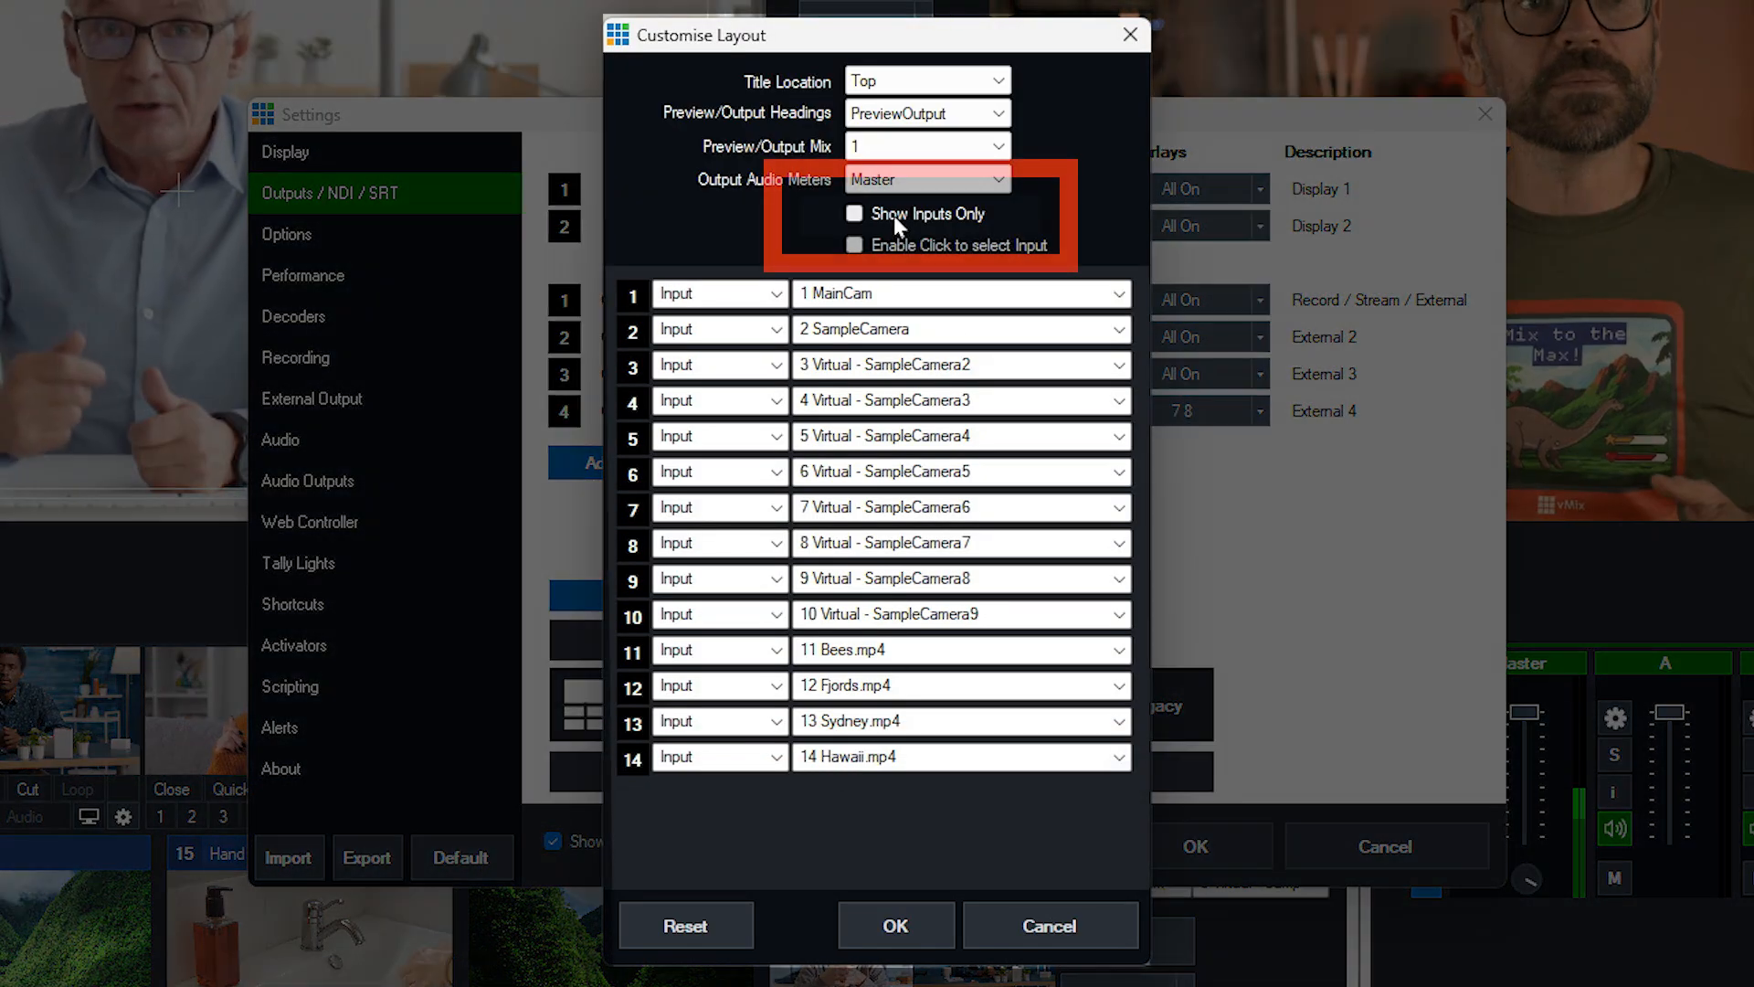
left_click(892, 215)
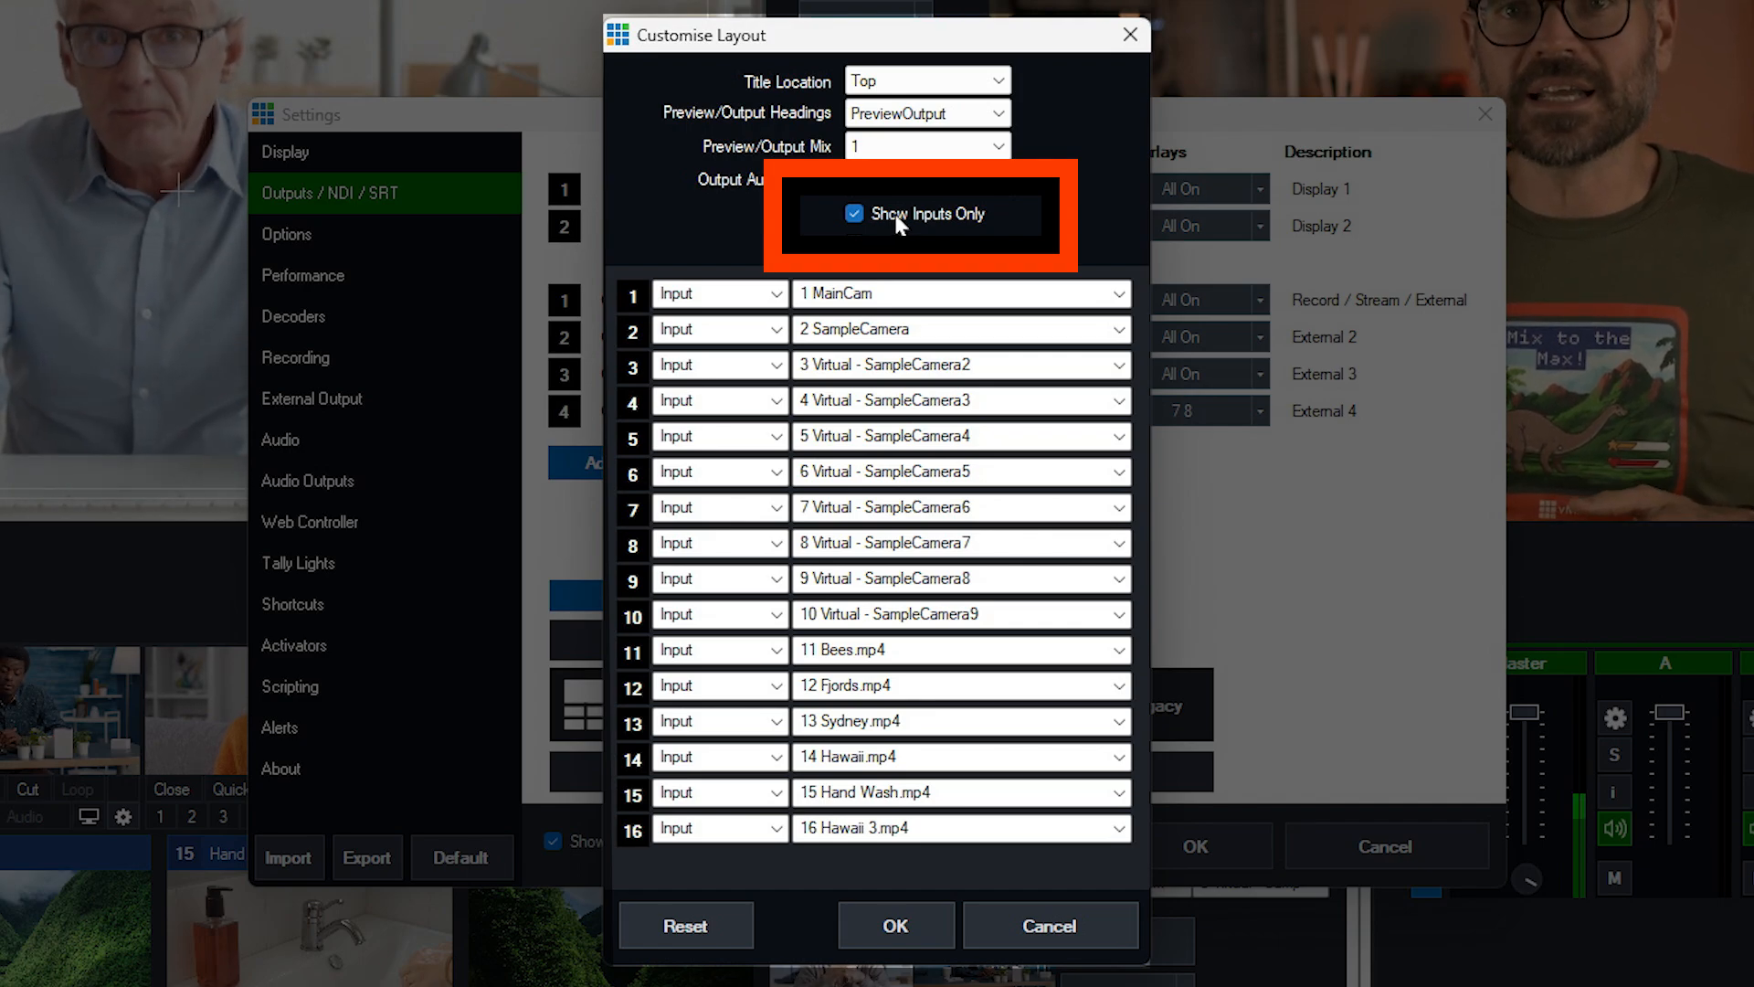
left_click(926, 933)
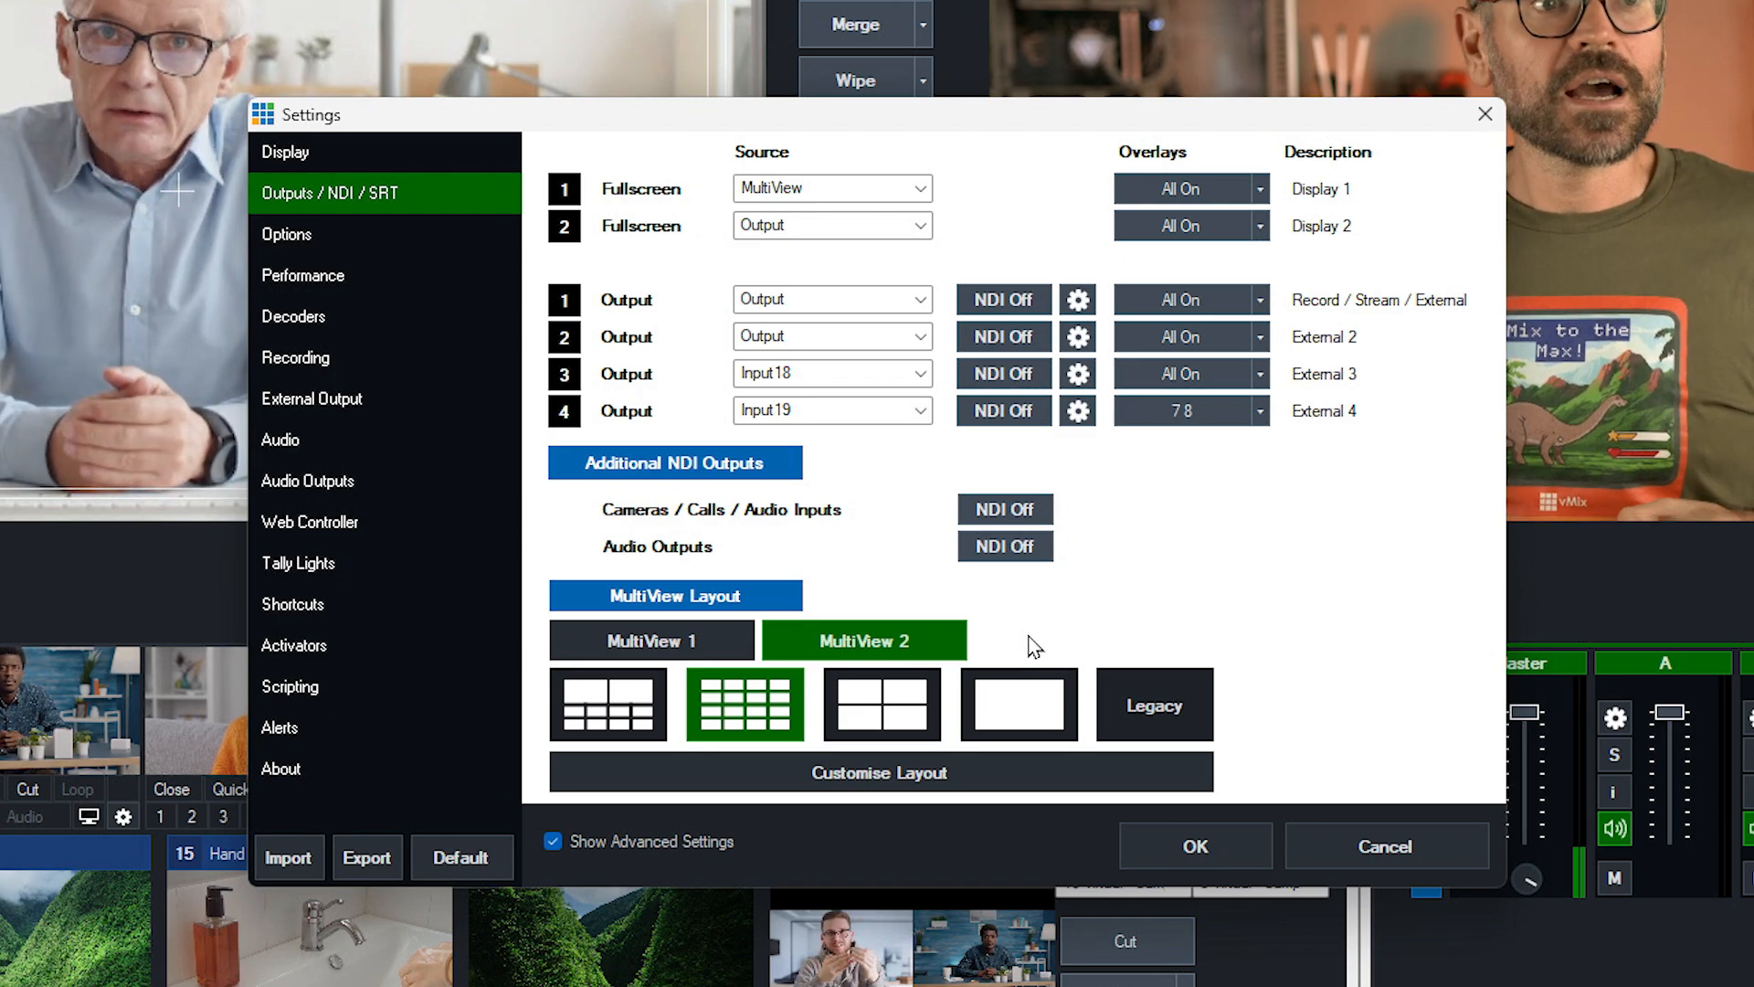
Set the source of Output 2 to MultiView2 and turn on NDI for it
left_click(920, 343)
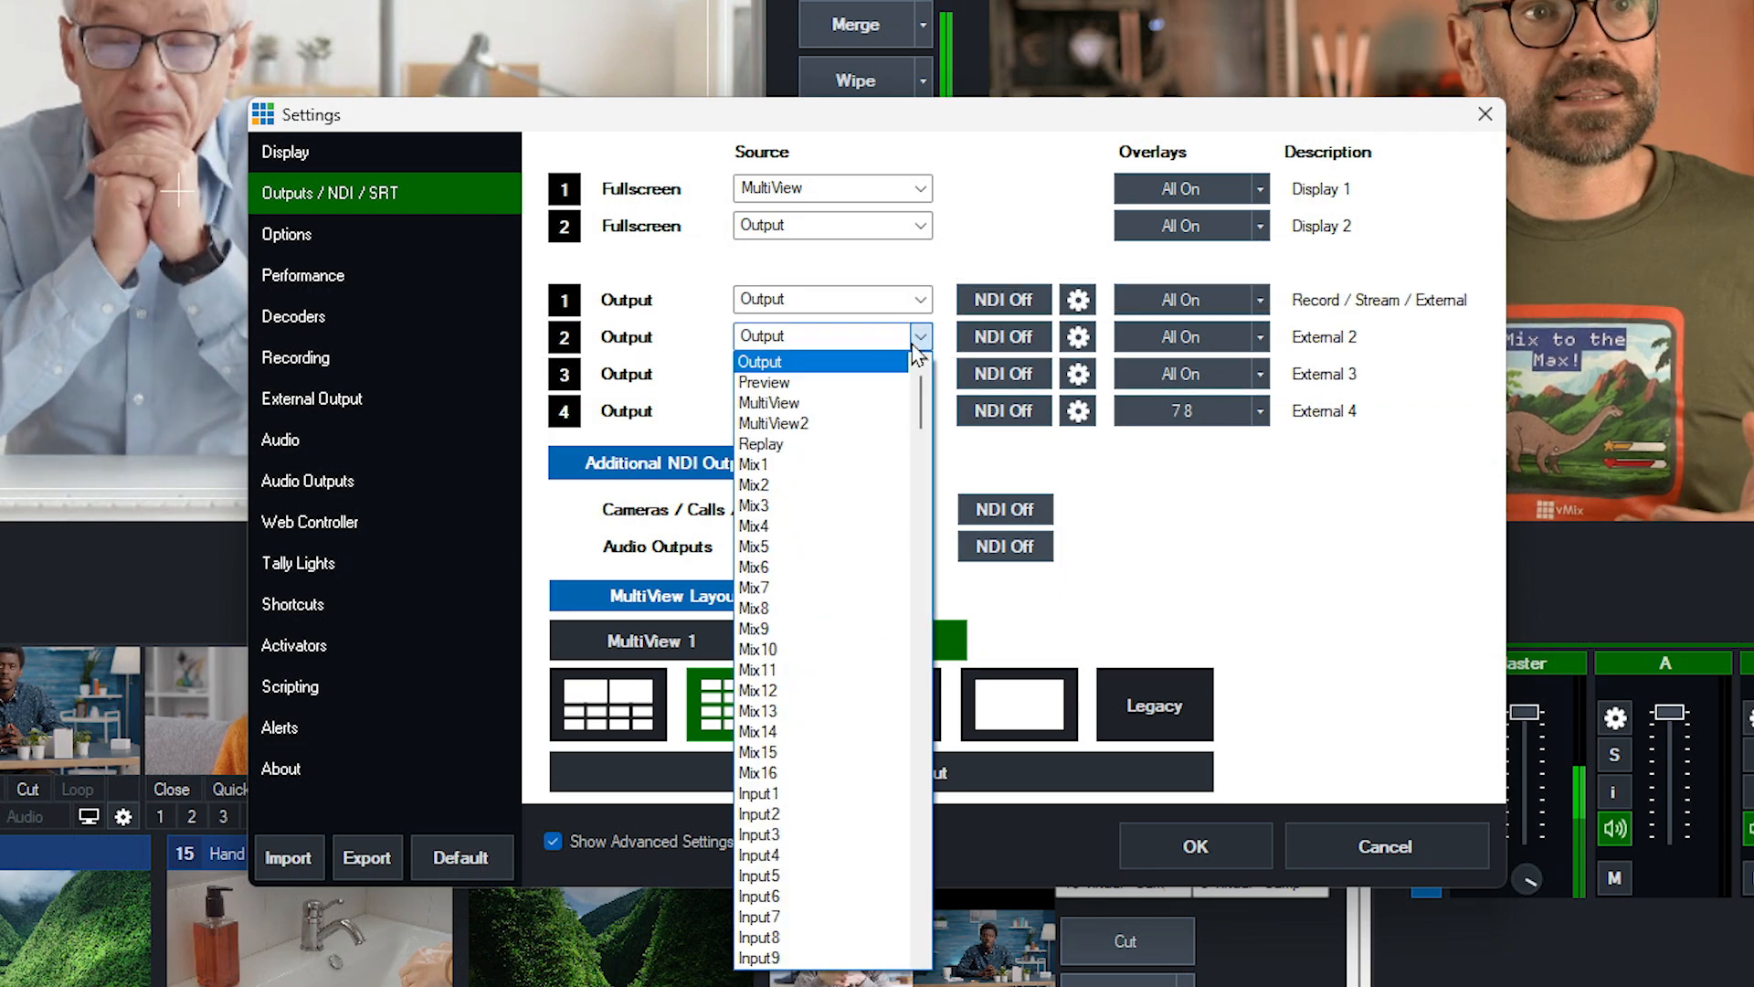
left_click(862, 425)
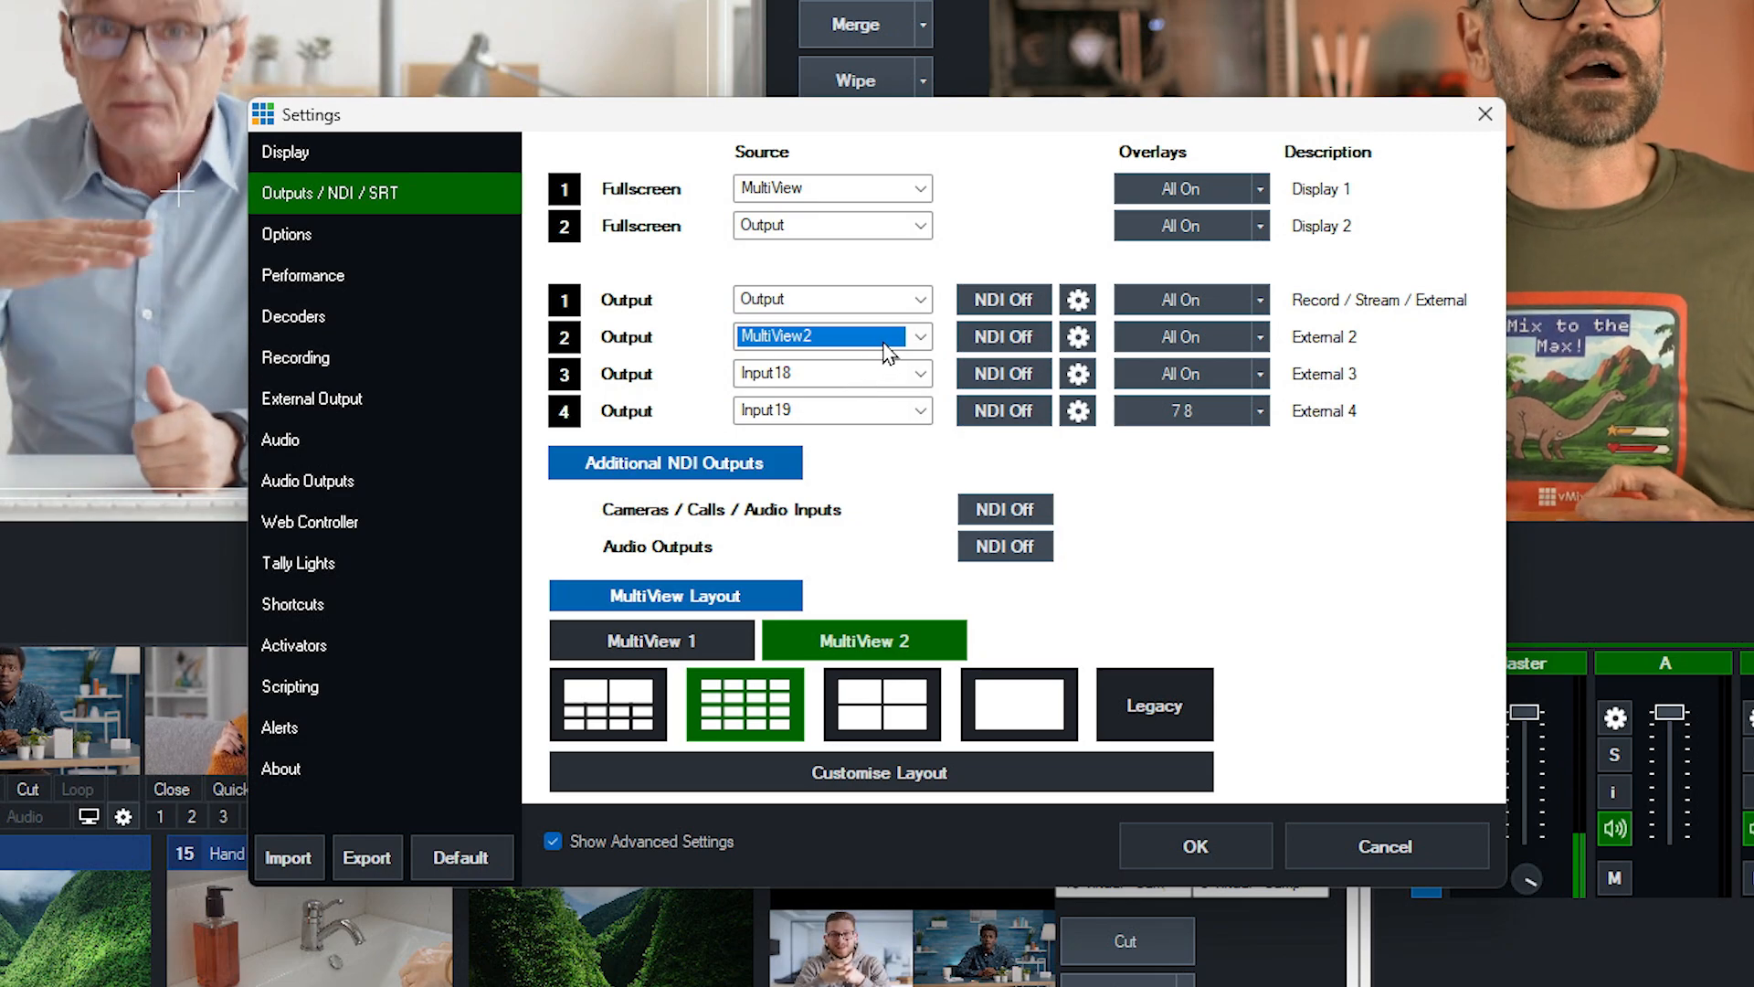
left_click(1037, 352)
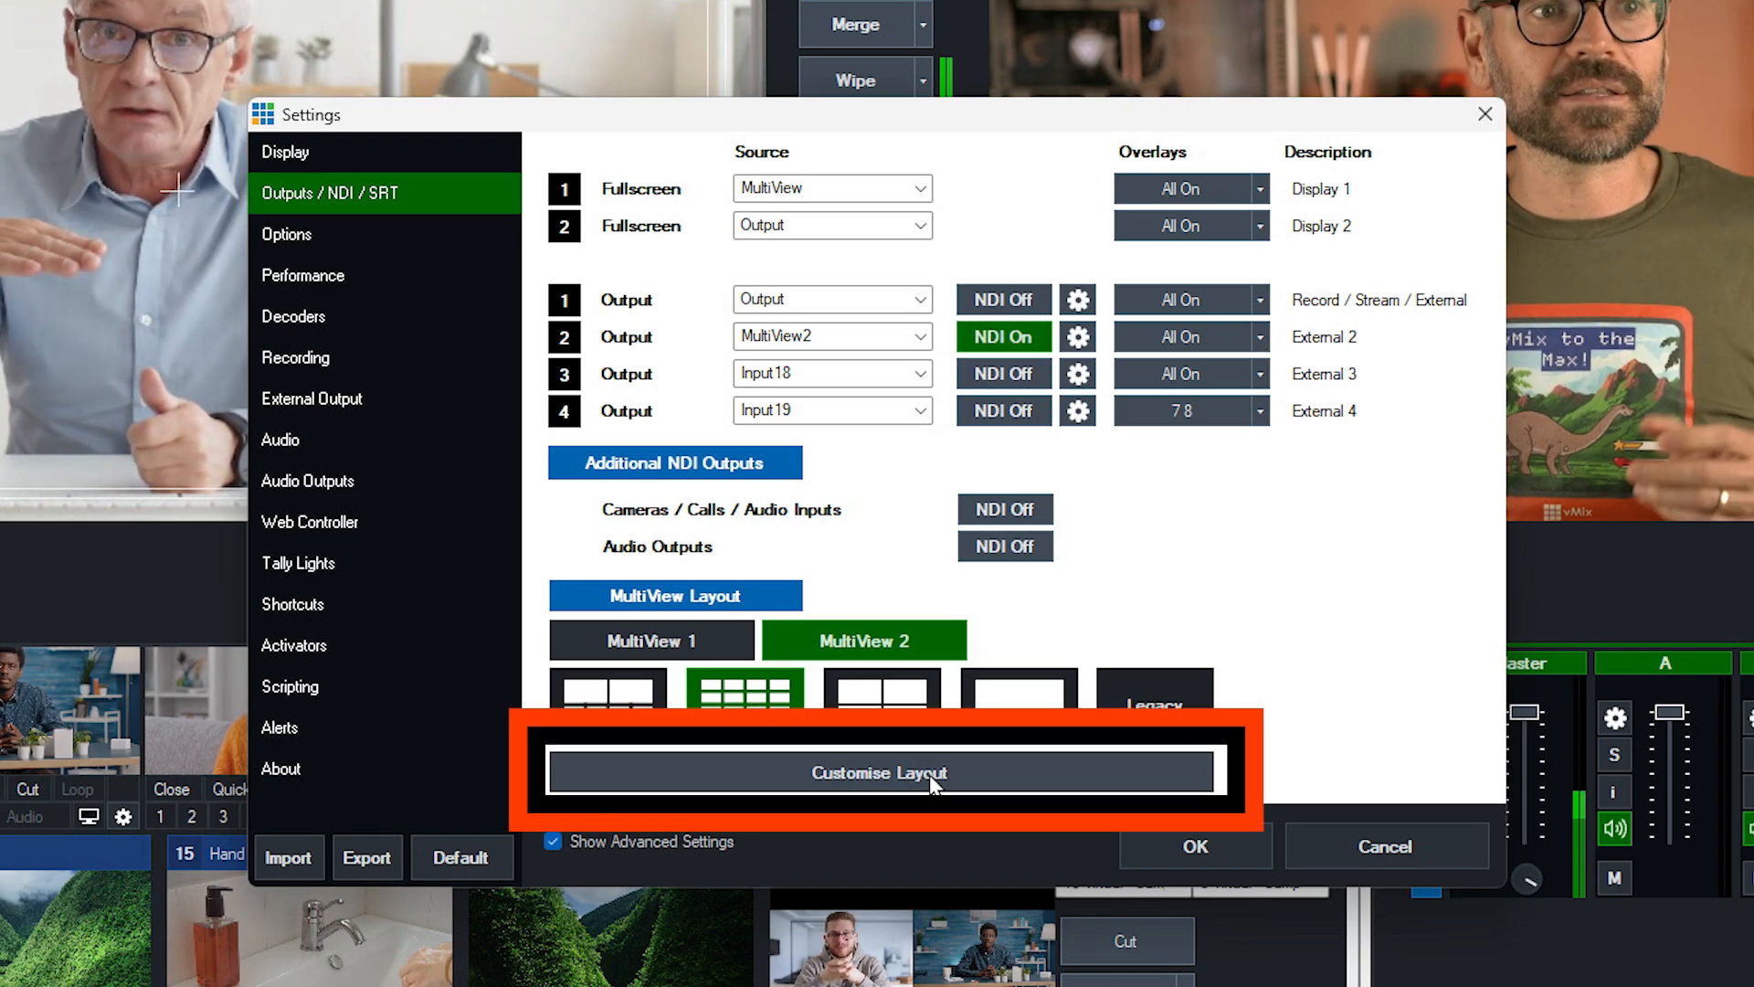
Customise the MultiView 2 layout by enabling Click to select Input and setting the Preview/Output Mix to 2
left_click(929, 775)
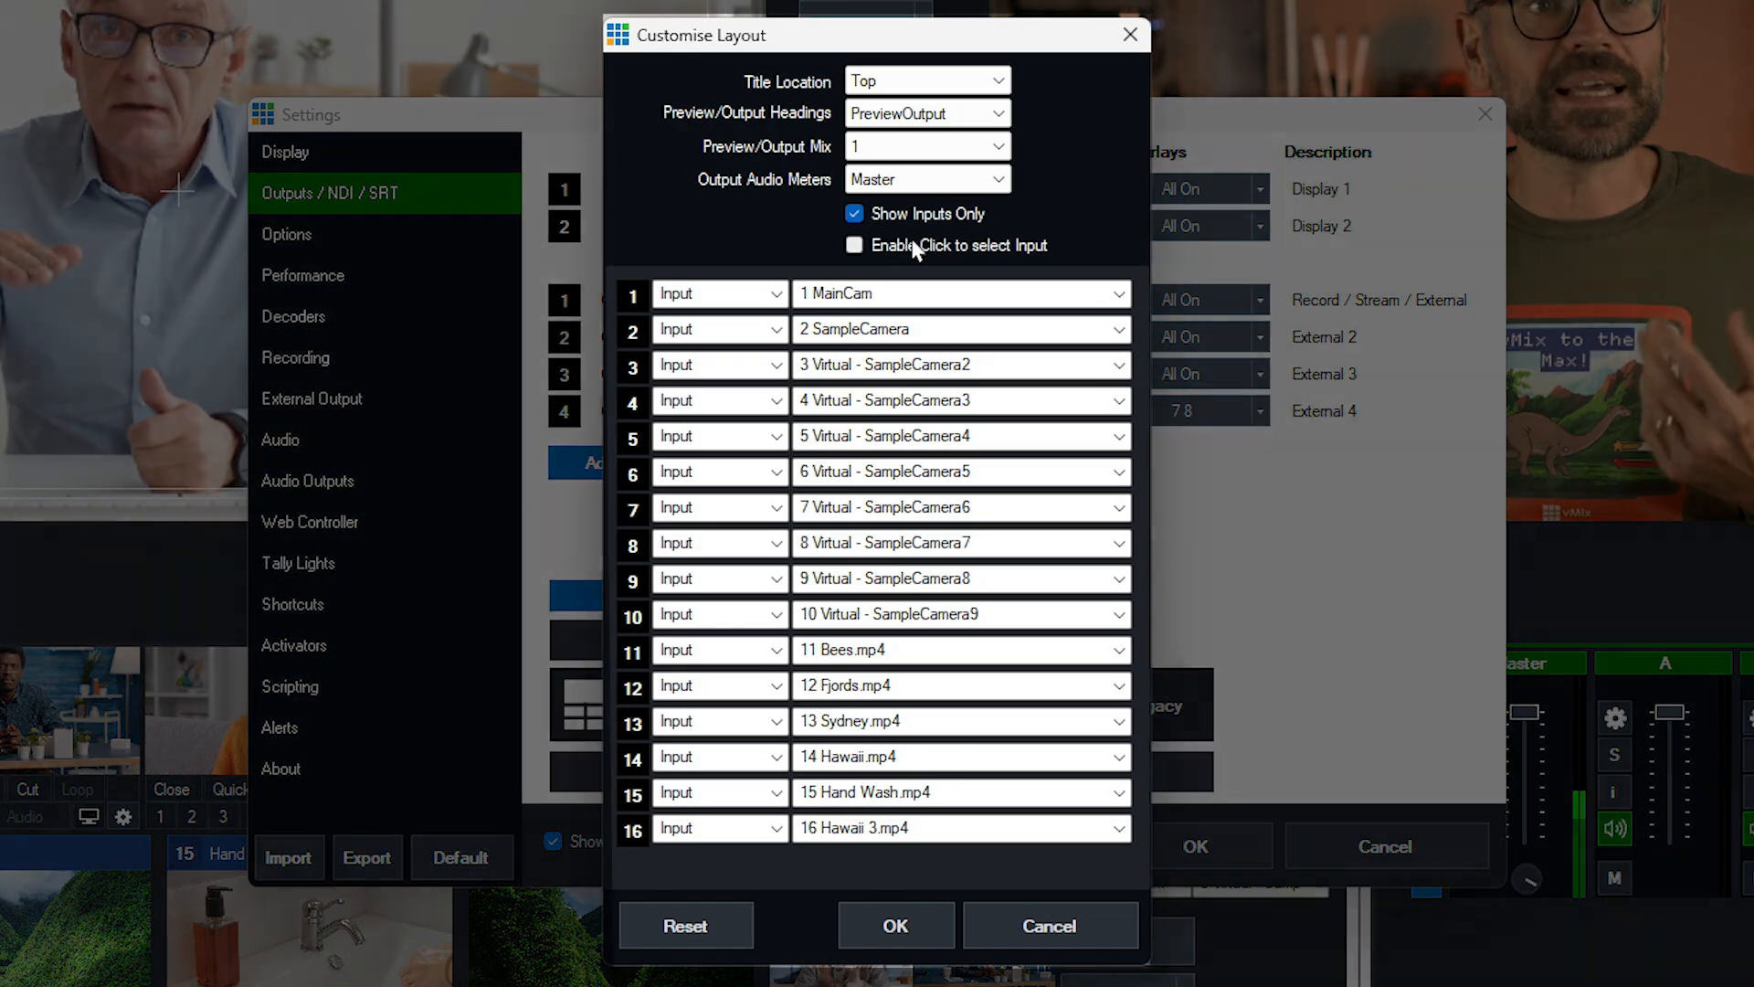
left_click(908, 242)
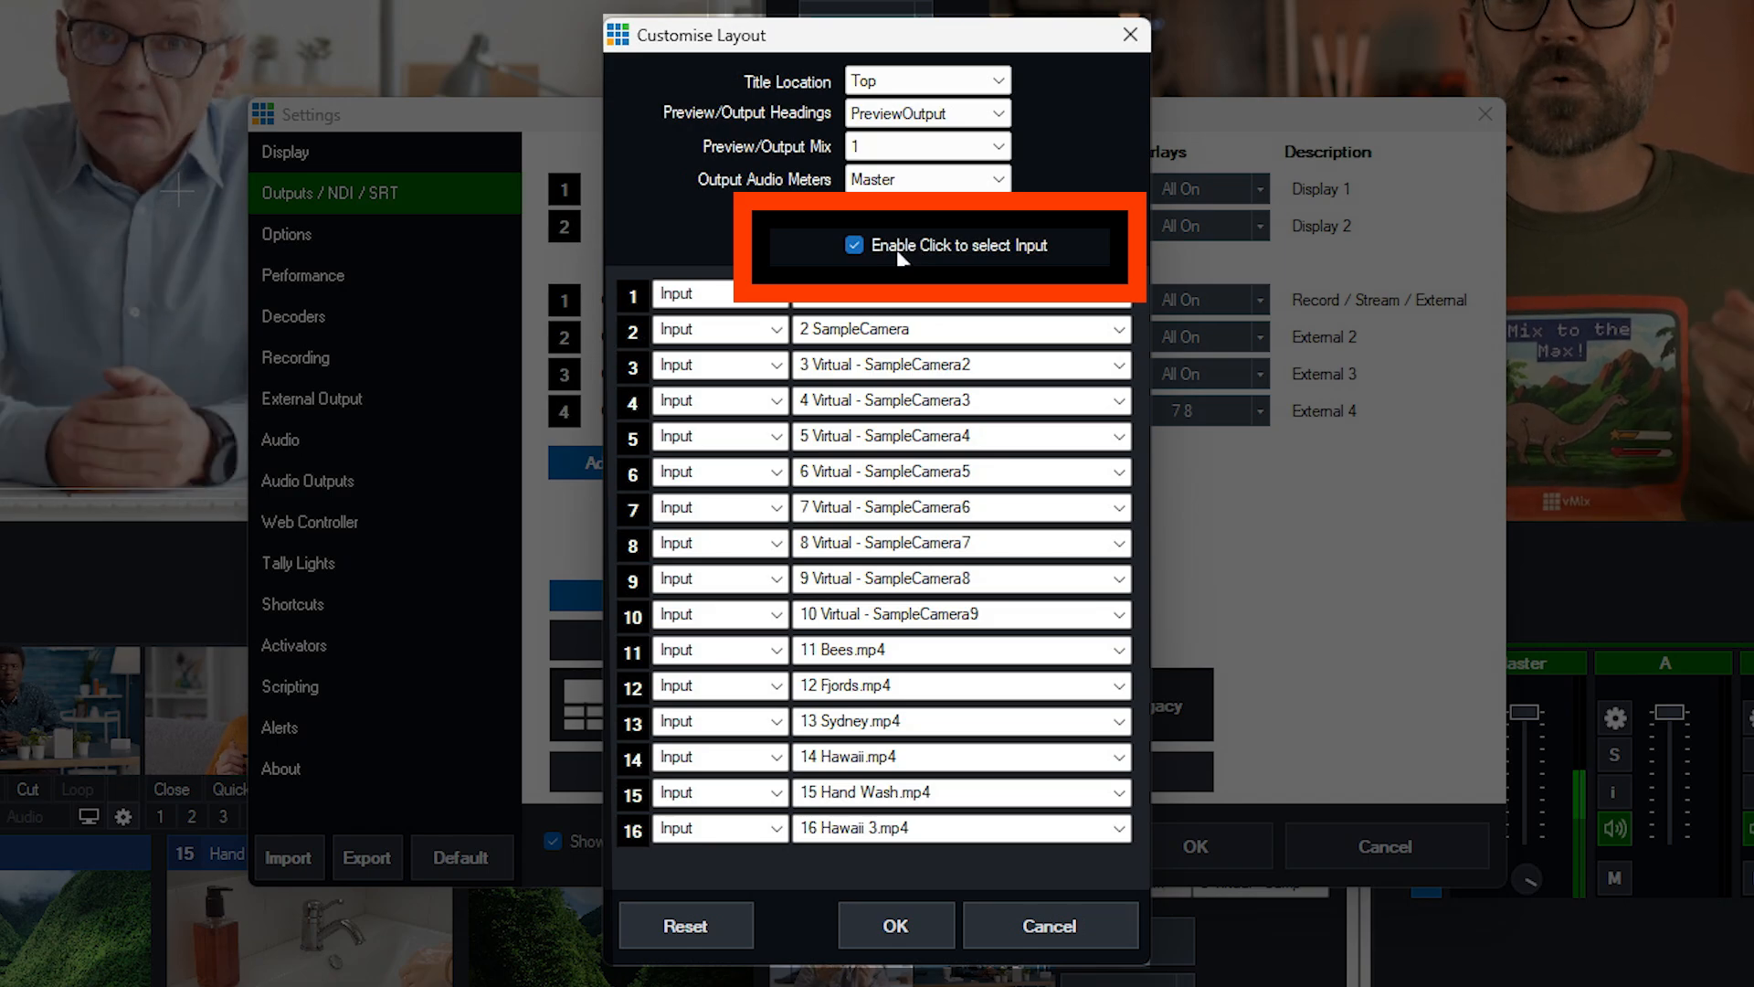
left_click(914, 149)
left_click(907, 181)
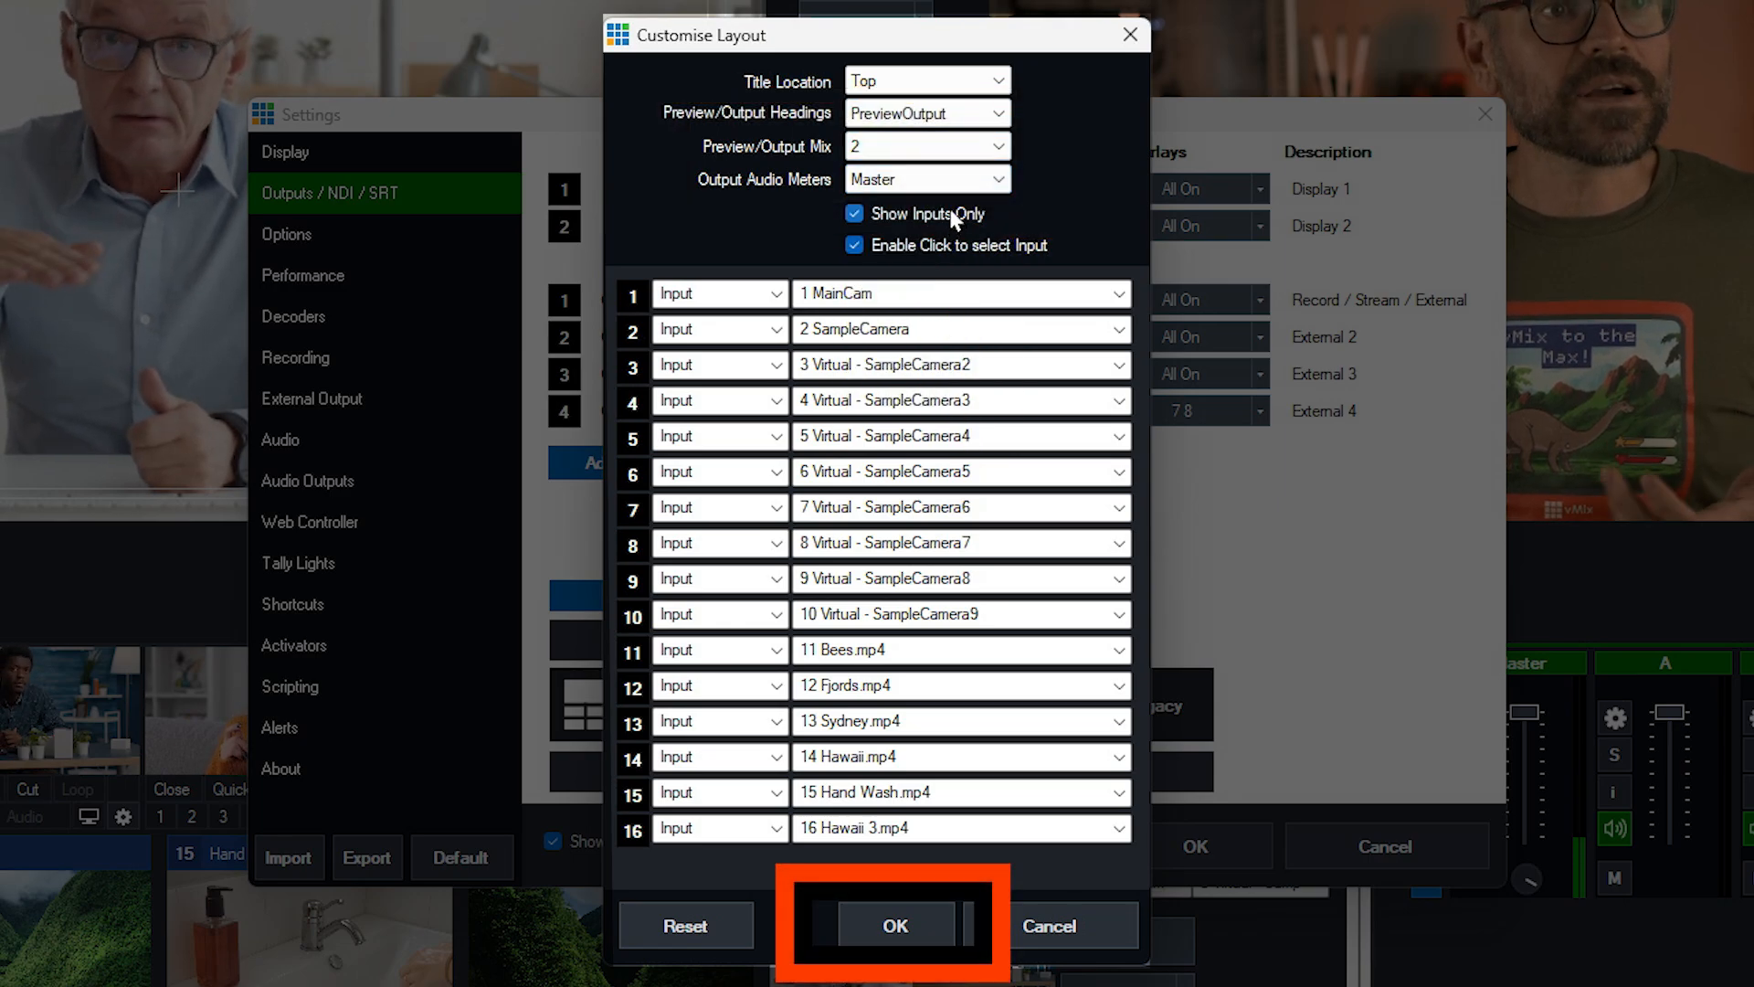
left_click(886, 924)
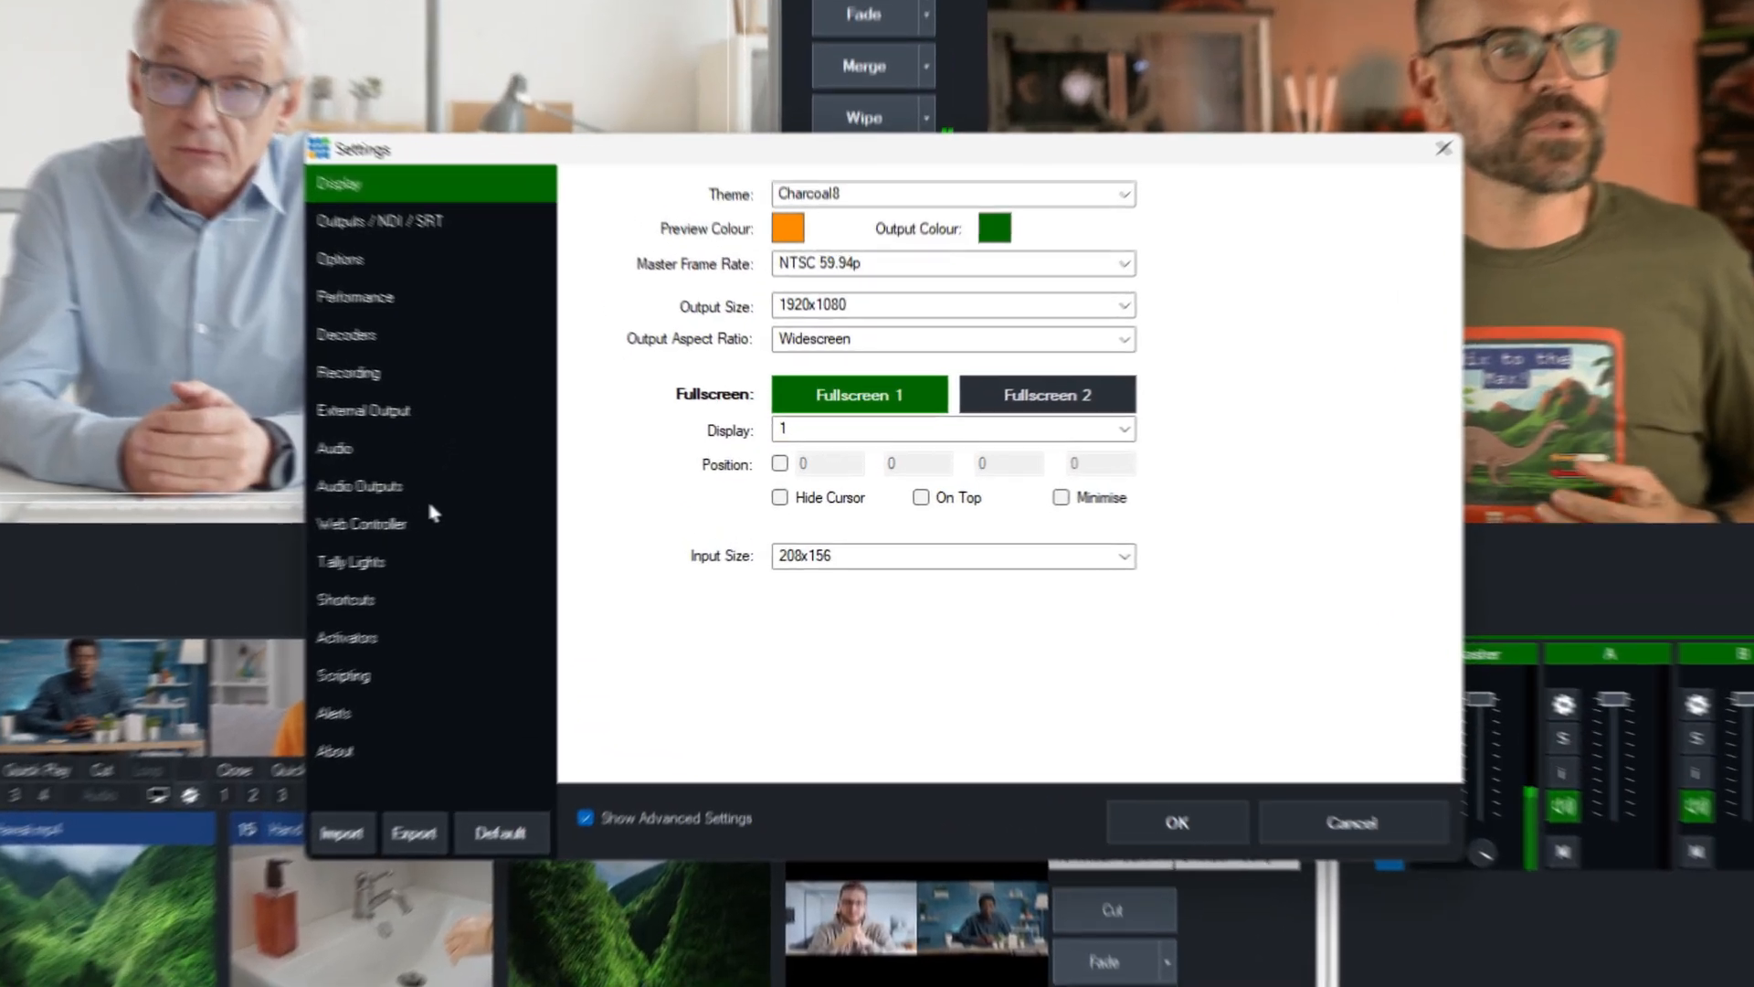
Enable Telestrator in the Web Controller settings and open its video source choices
left_click(416, 524)
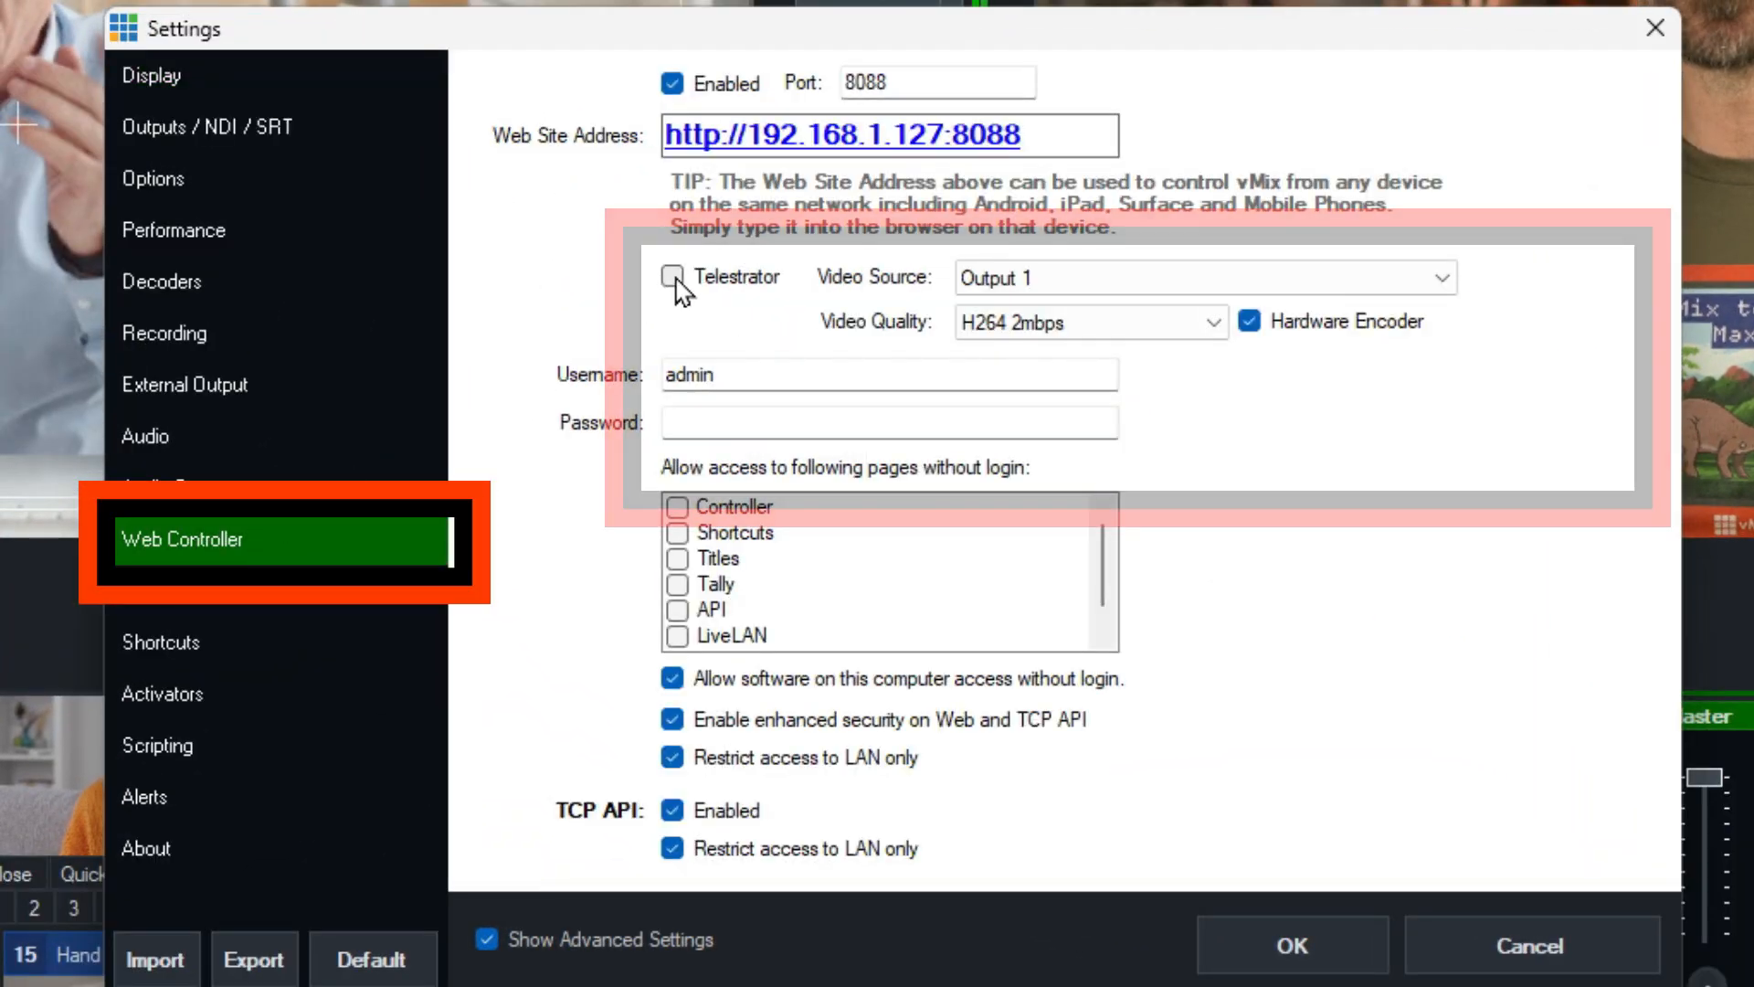
left_click(1128, 292)
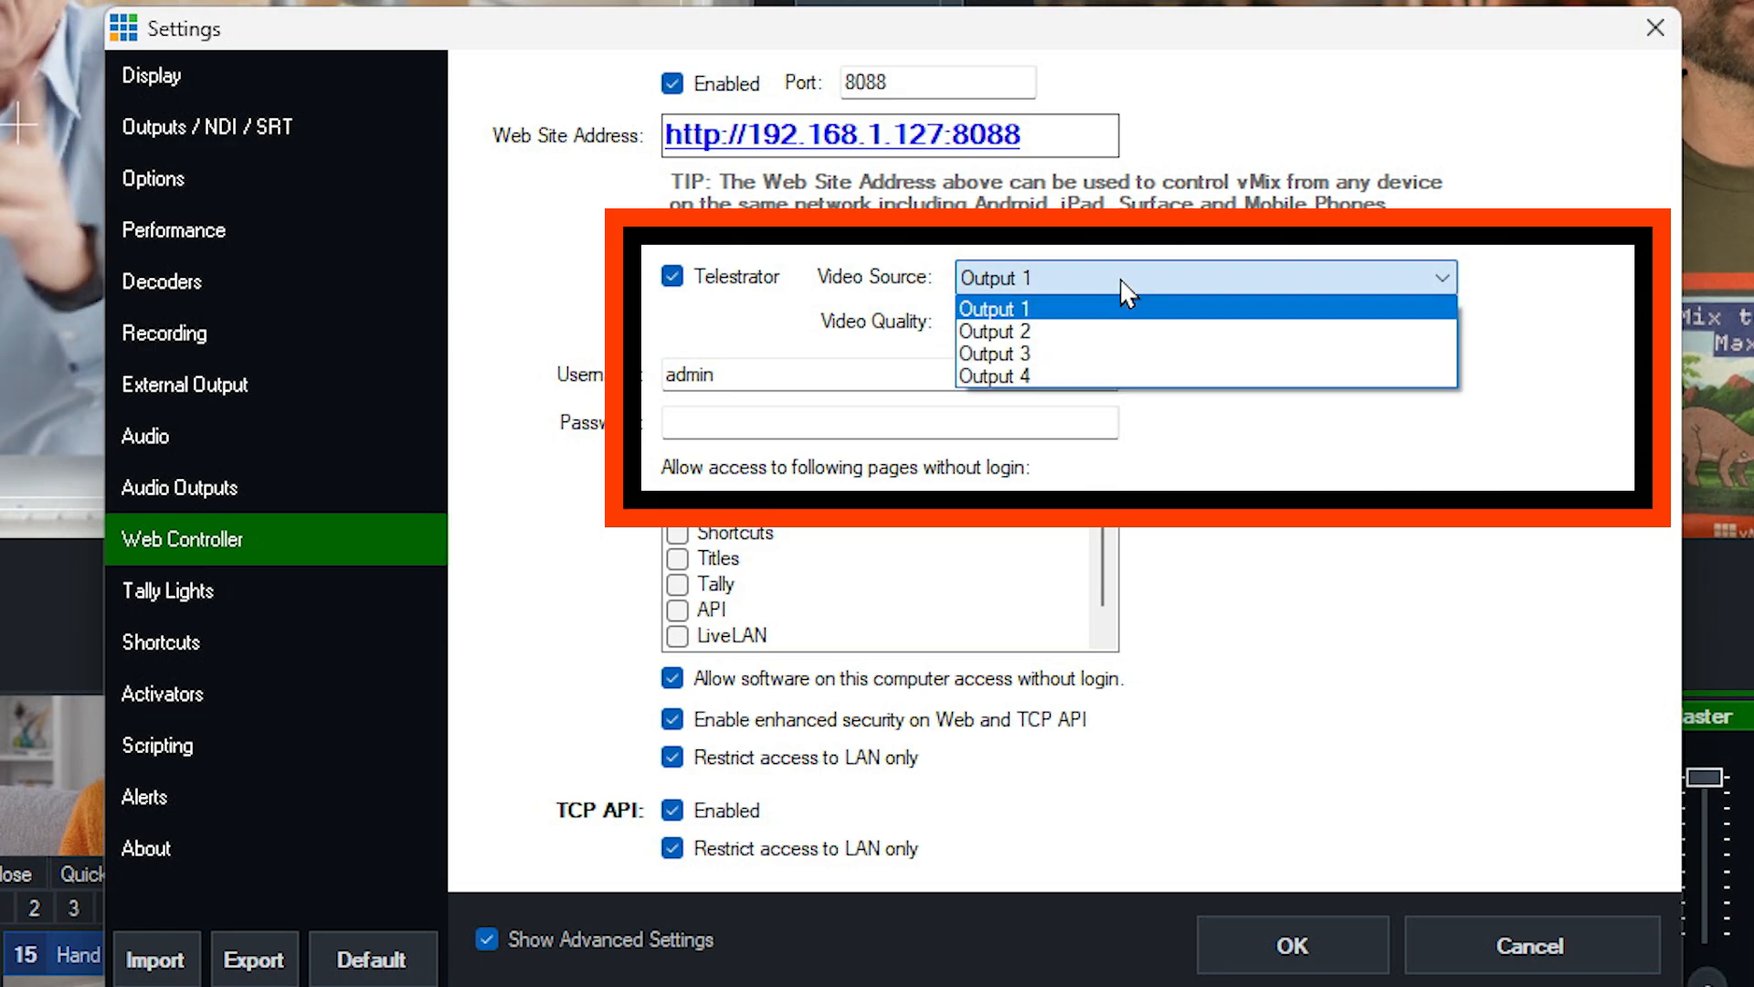